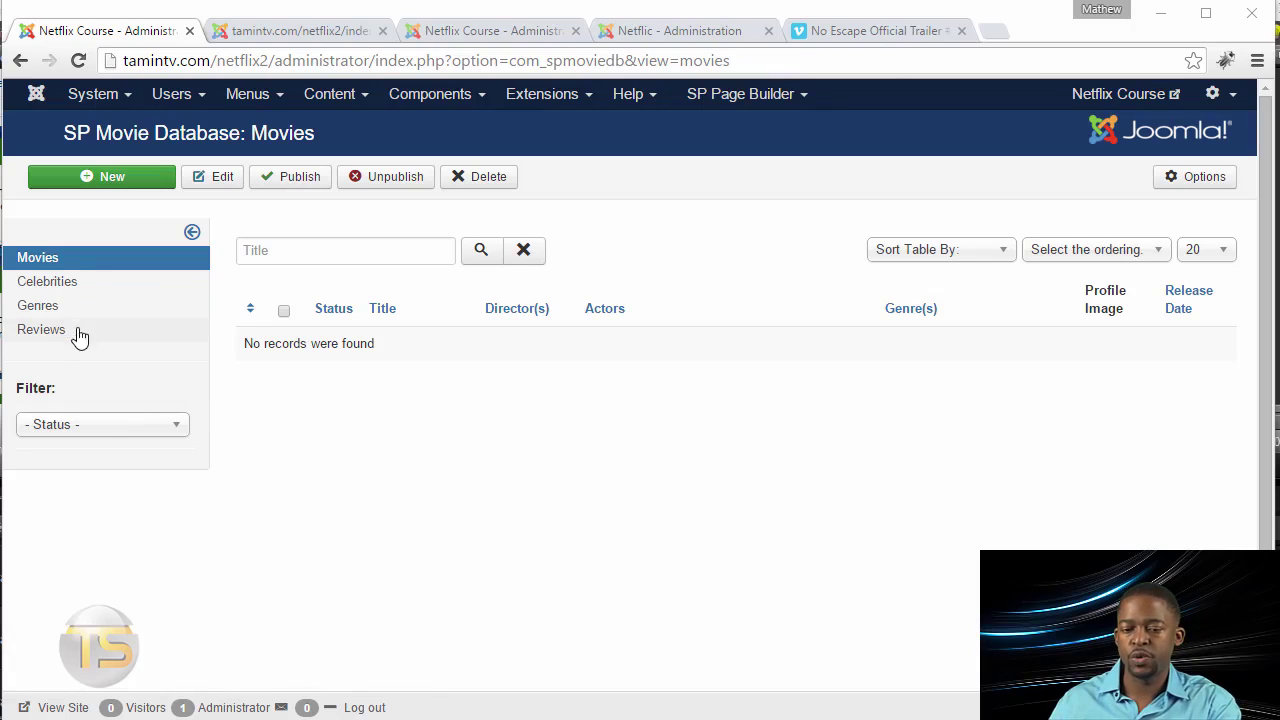
# Step: Start a new movie and title it 'No Escape'
pyautogui.click(124, 188)
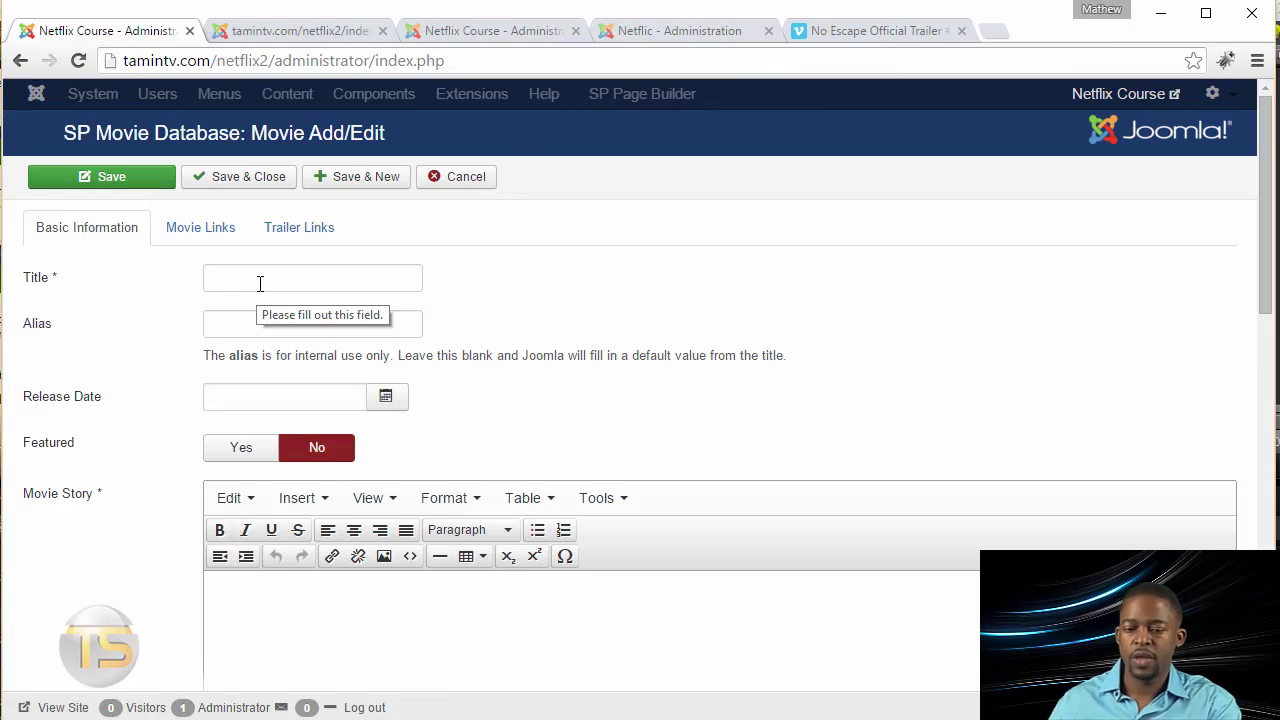
pyautogui.click(259, 282)
pyautogui.write('No Escape')
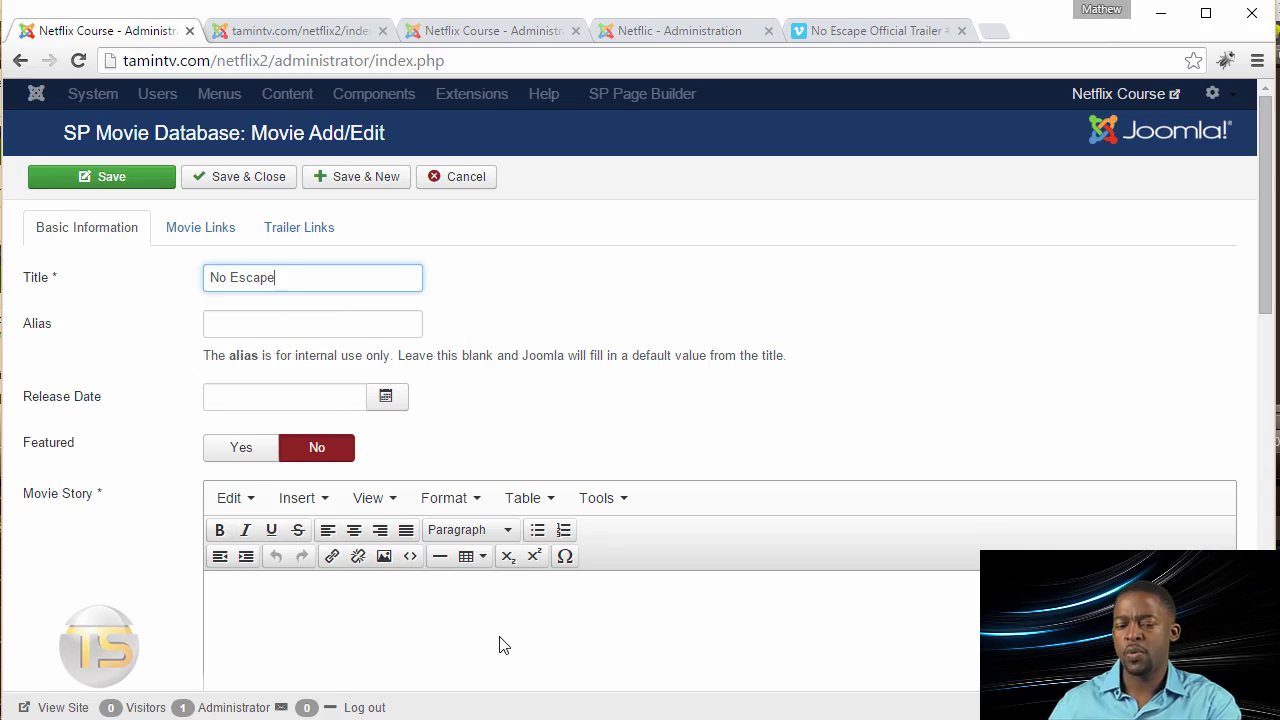
# Step: Paste two paragraphs of Lorem ipsum placeholder text into the Movie Story
pyautogui.scroll(-2, 512, 615)
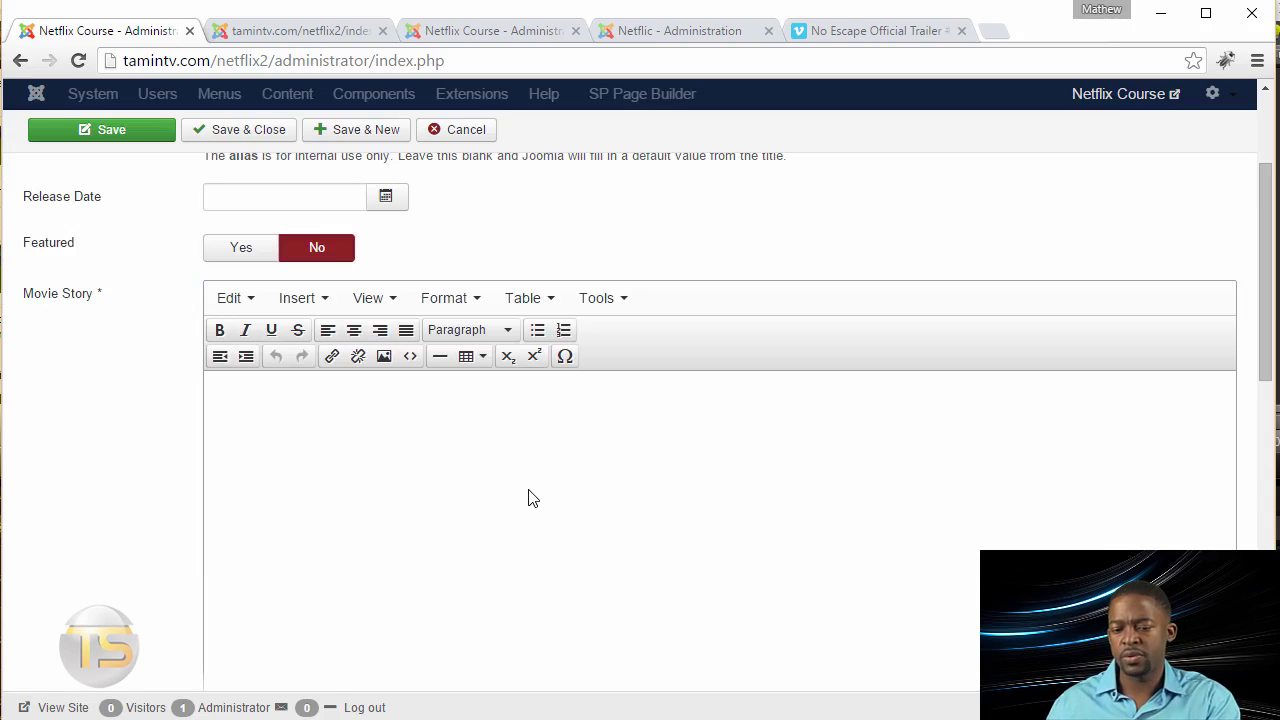
pyautogui.write('Lorem ipsum dolor sit amet, consectetur adipisicing elit, sed do eiusmod tempor incididunt ut labore et dolore magna aliqua. Ut enim ad minim veniam, quis nostrud exercitation ullamco laboris nisi ut aliquip ex ea commodo consequat.Duis aute irure dolor in reprehenderit in voluptate velit esse cillum dolore eu fugiat nulla pariatur. Excepteur sint occaecat cupidatat non proident, sunt in culpa qui officia deserunt mollit anim id est laborum. Sed ut perspiciatis unde omnis iste natus error sit voluptatem accusantium doloremque laudantium, totam rem aperiam, eaque ipsa quae ab illo inventore veritatis et quasi architecto beatae vitae dicta sunt explicabo. Nemo enim ipsam voluptatem quia voluptas sit aspernatur aut odit aut fugit, sed quia consequuntur magni dolores eos qui ratione voluptatem sequi nesciunt. Neque porro quisquam est, qui dolorem ipsum quia dolor sit amet, consectetur, adipisci veli')
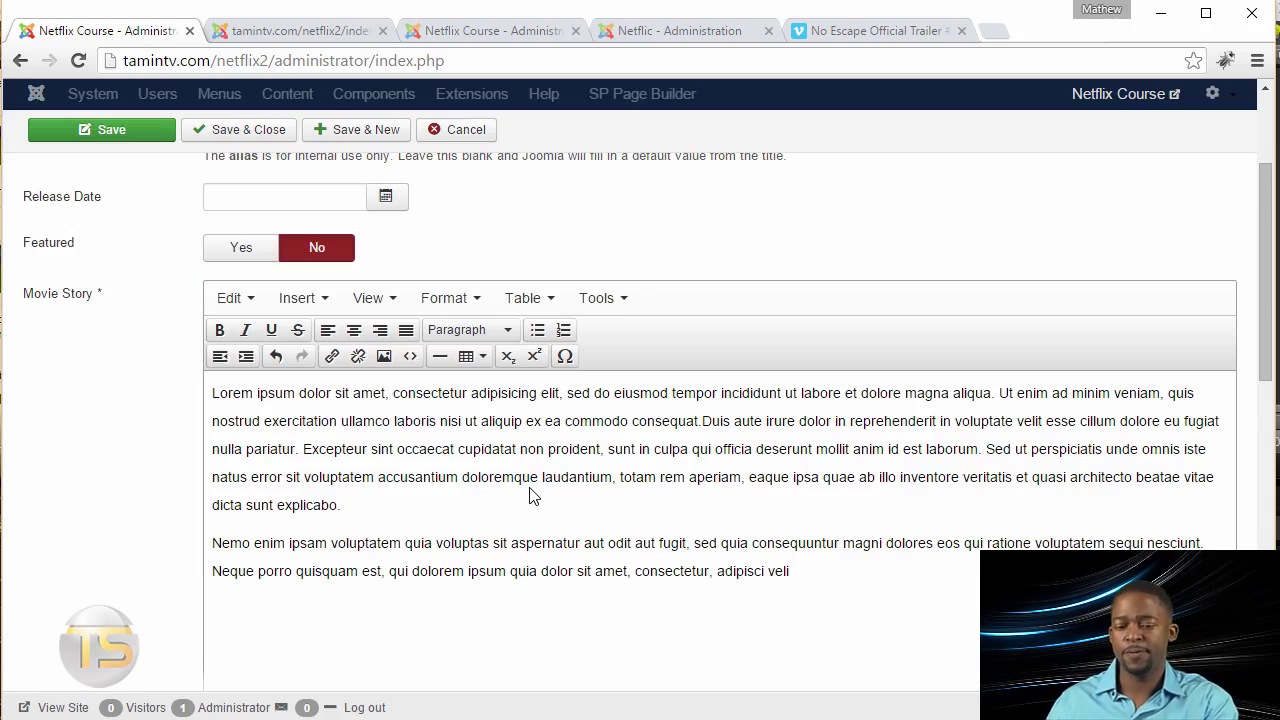
pyautogui.scroll(-2, 448, 510)
pyautogui.scroll(-2, 448, 512)
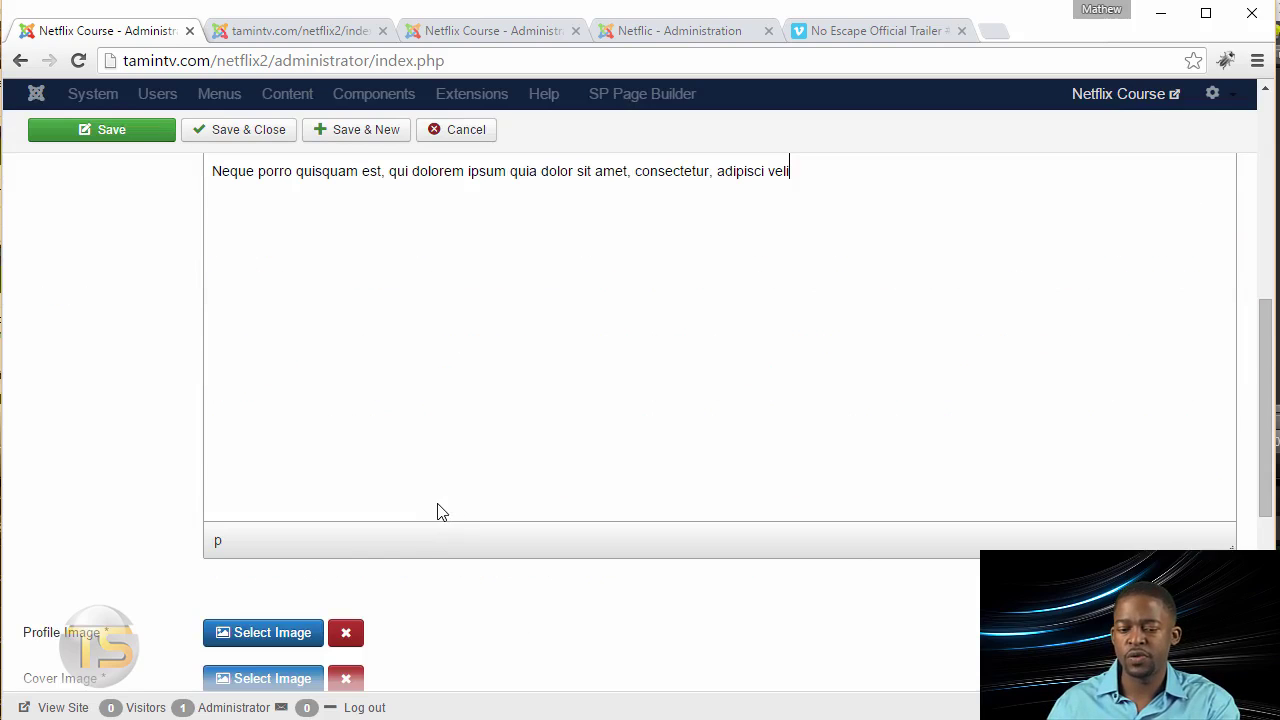
pyautogui.scroll(-4, 440, 512)
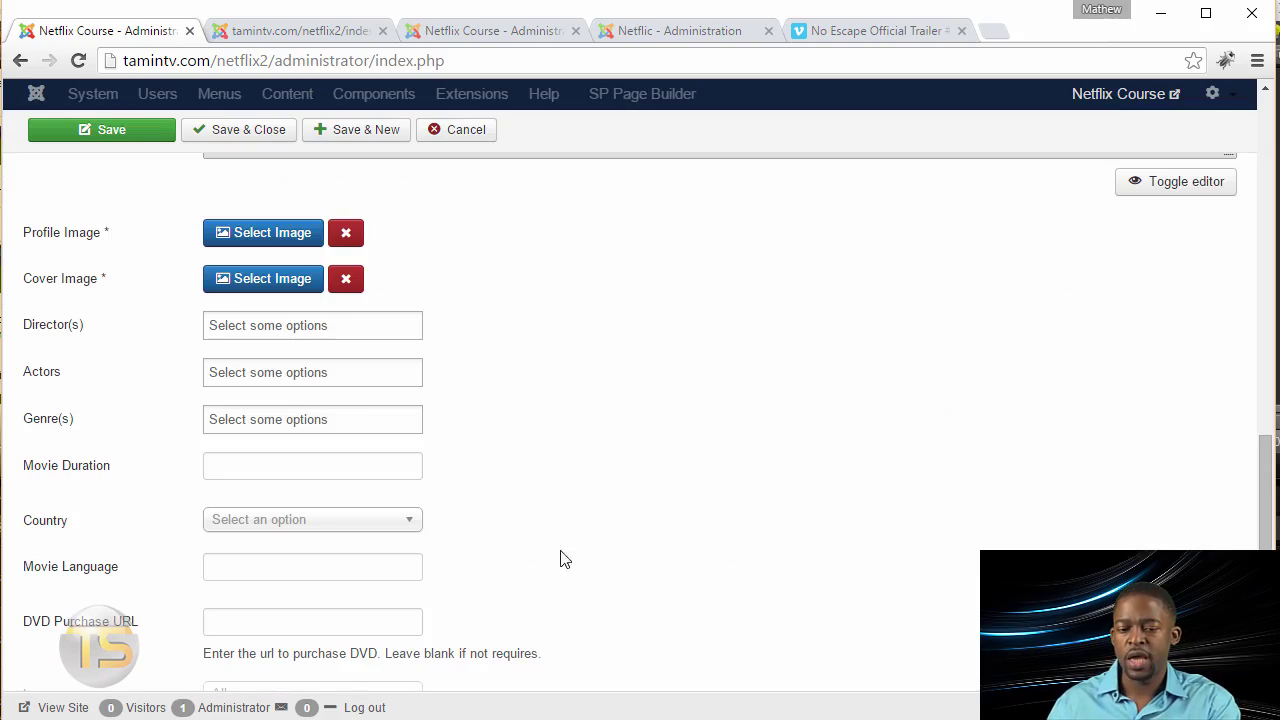
# Step: Upload the noescape and bg_noescape images and set noescape as the profile image
pyautogui.click(246, 236)
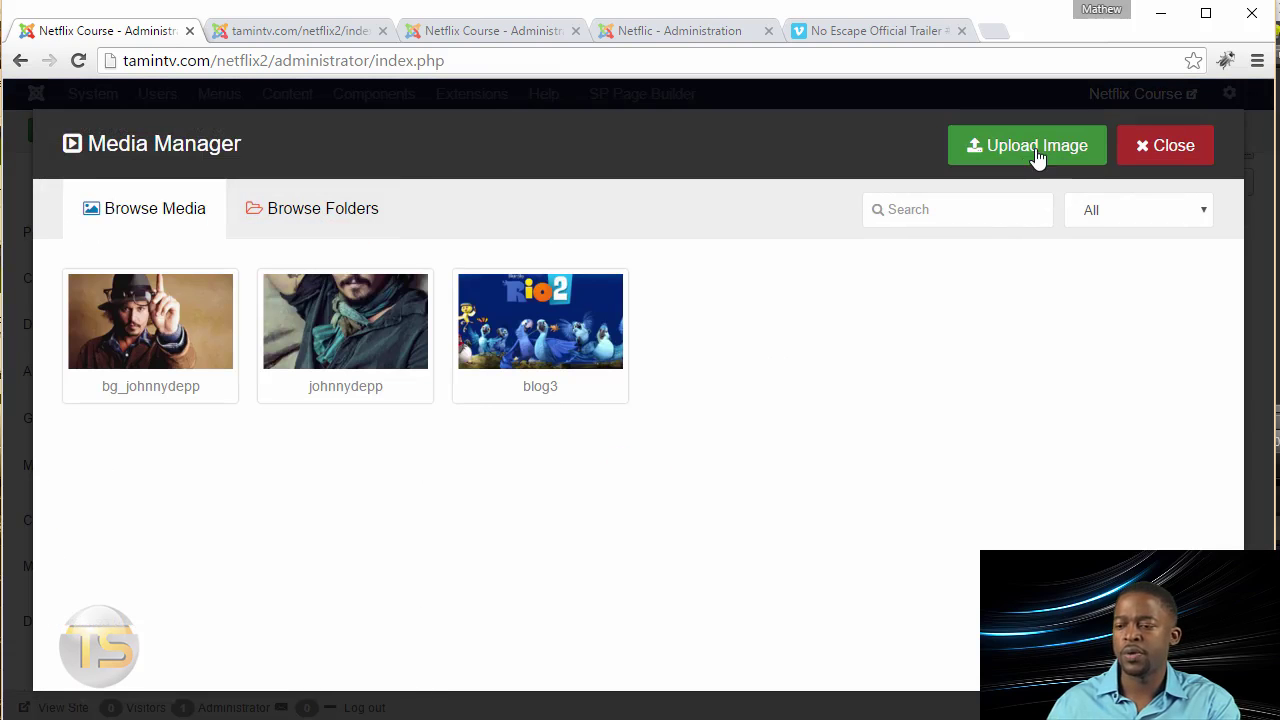
pyautogui.click(1016, 148)
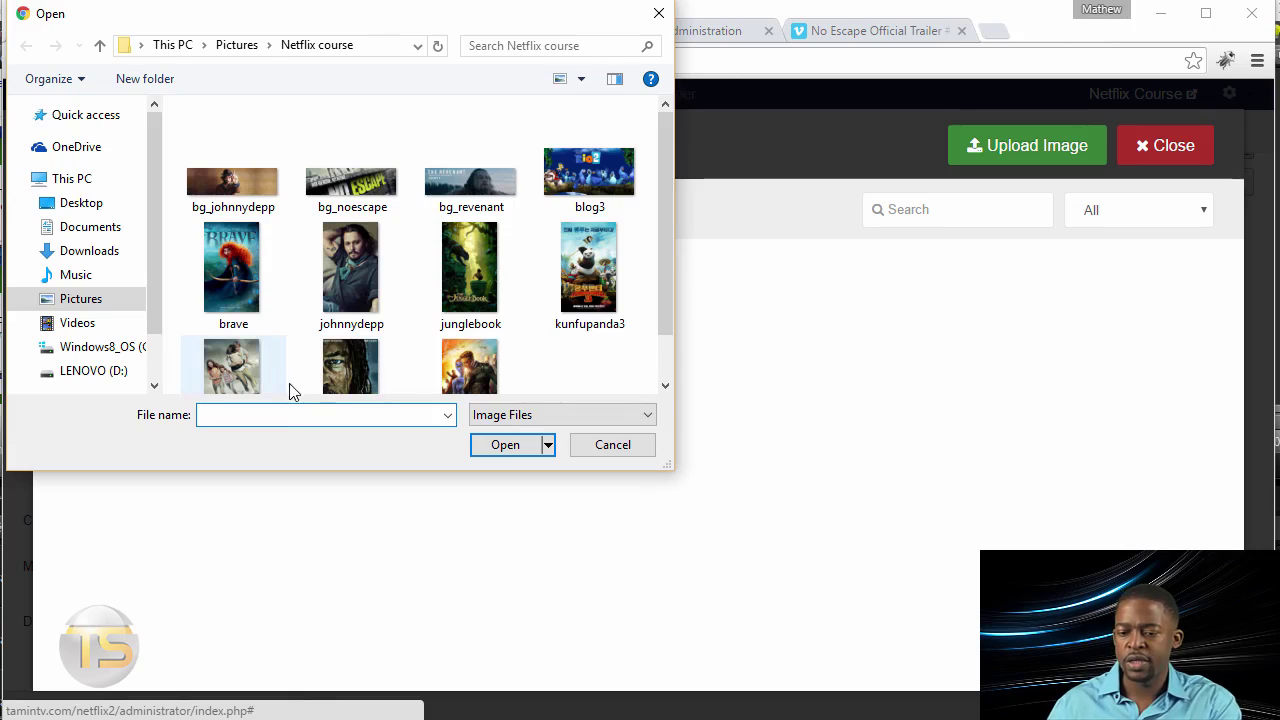
pyautogui.scroll(-1, 228, 357)
pyautogui.click(221, 349)
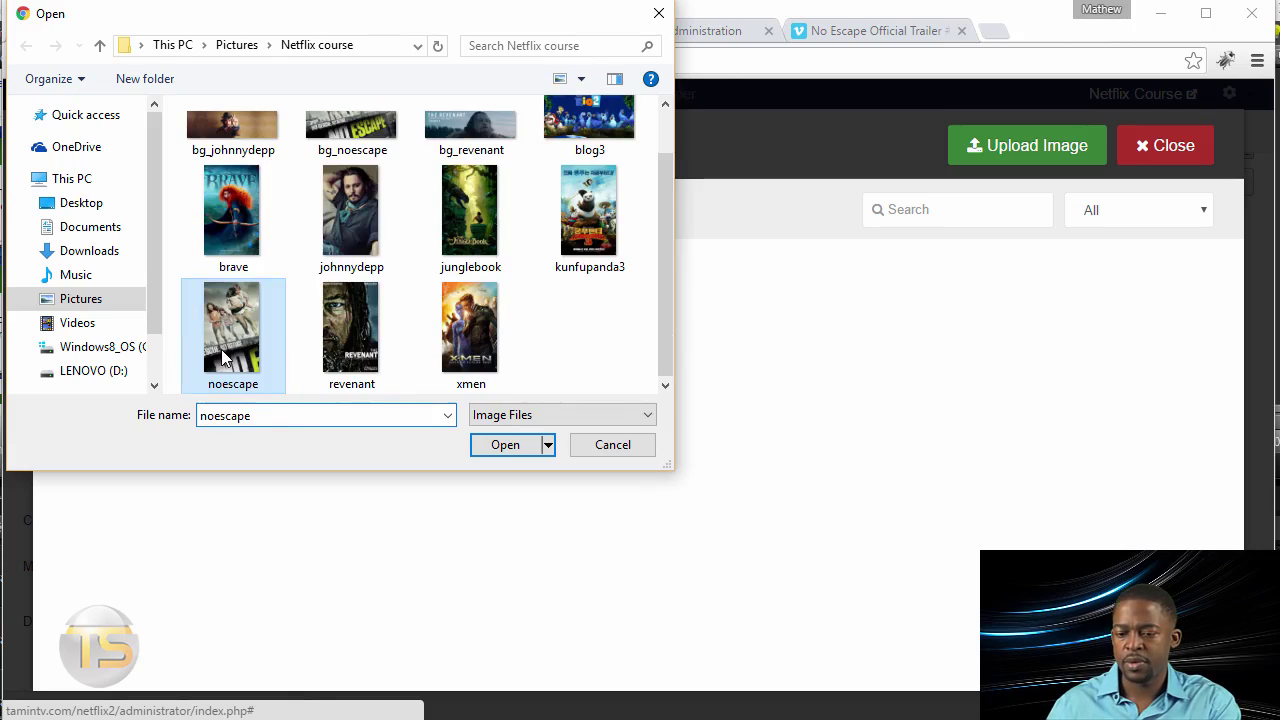
pyautogui.click(505, 444)
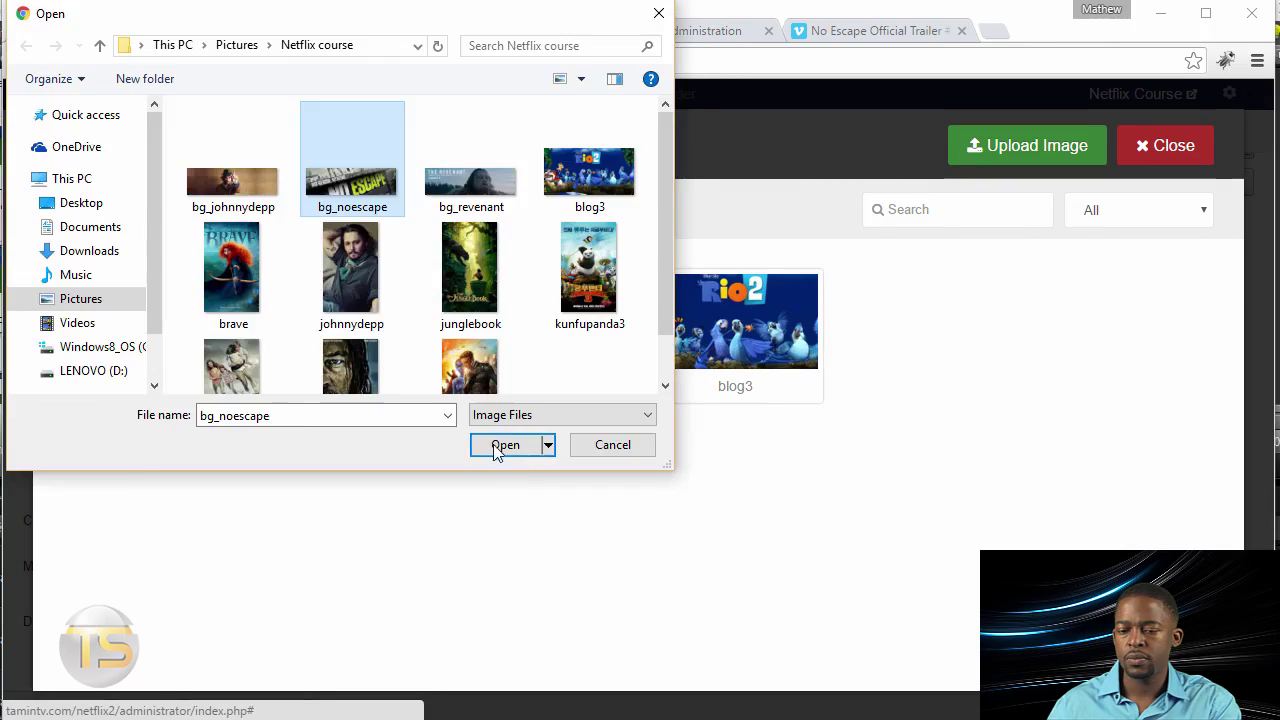
pyautogui.click(503, 443)
pyautogui.click(361, 317)
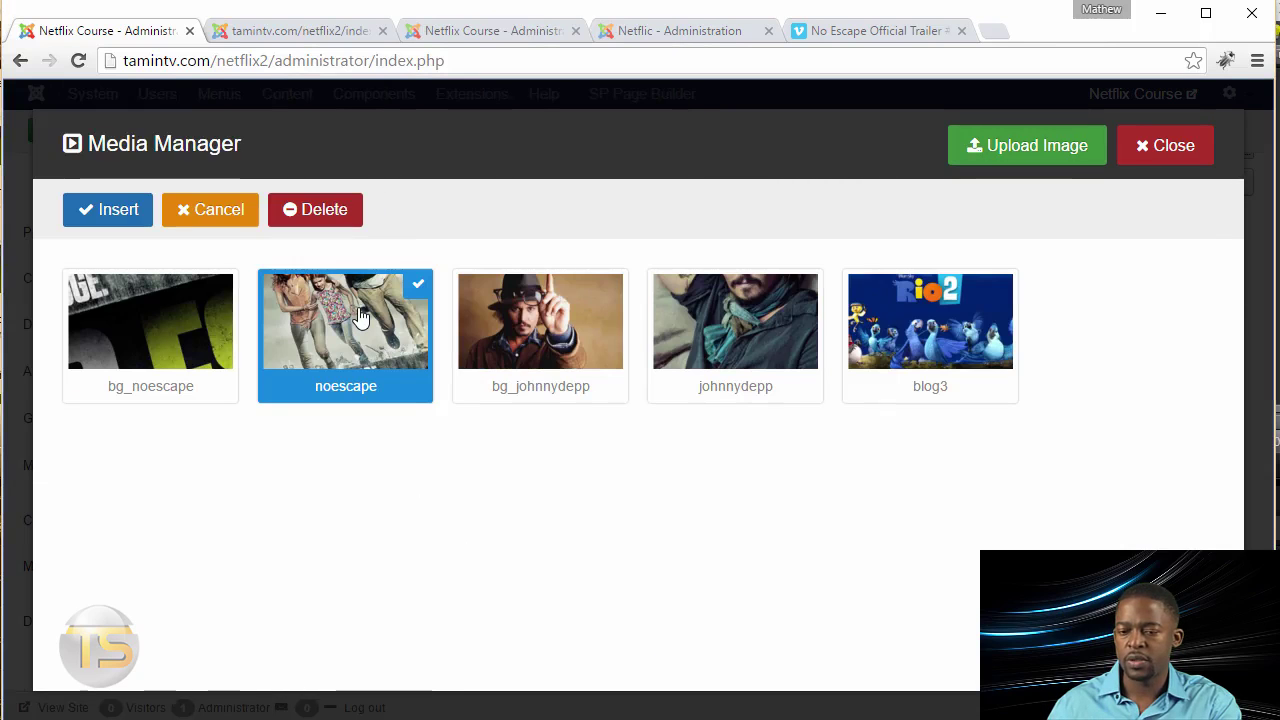
pyautogui.click(105, 214)
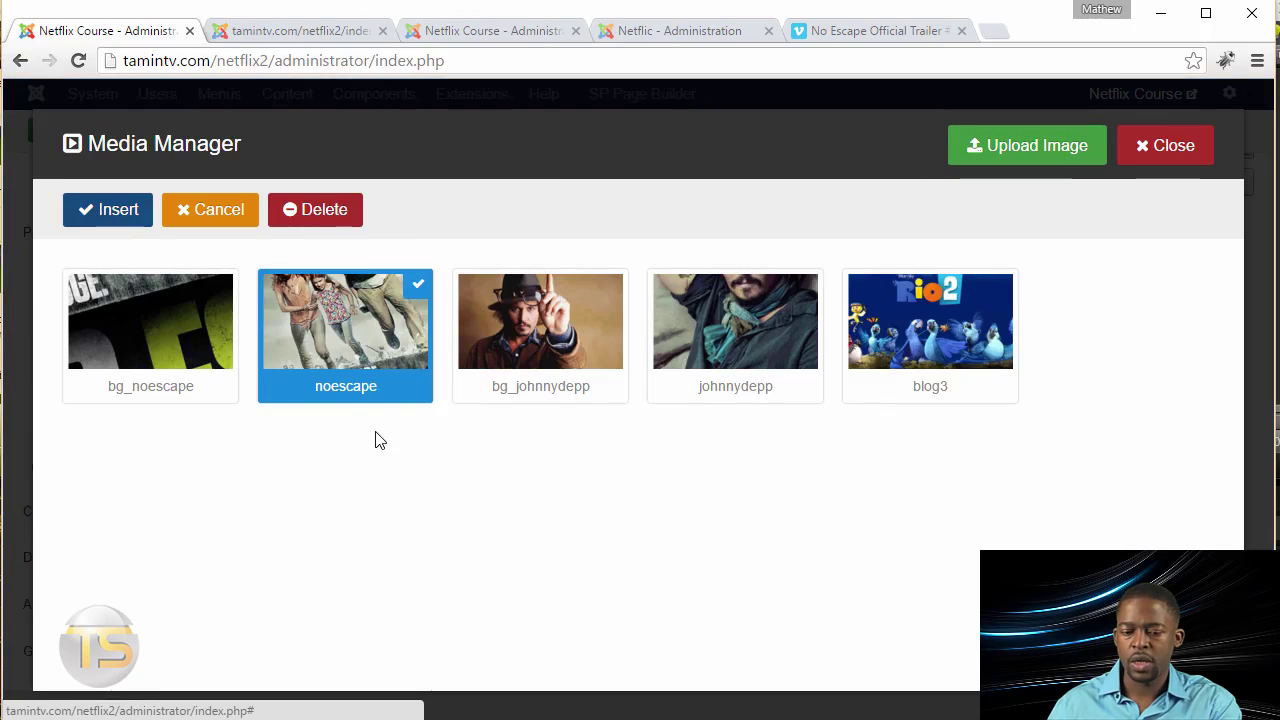
# Step: Set bg_noescape as the movie's cover image
pyautogui.scroll(-2, 380, 466)
pyautogui.click(240, 316)
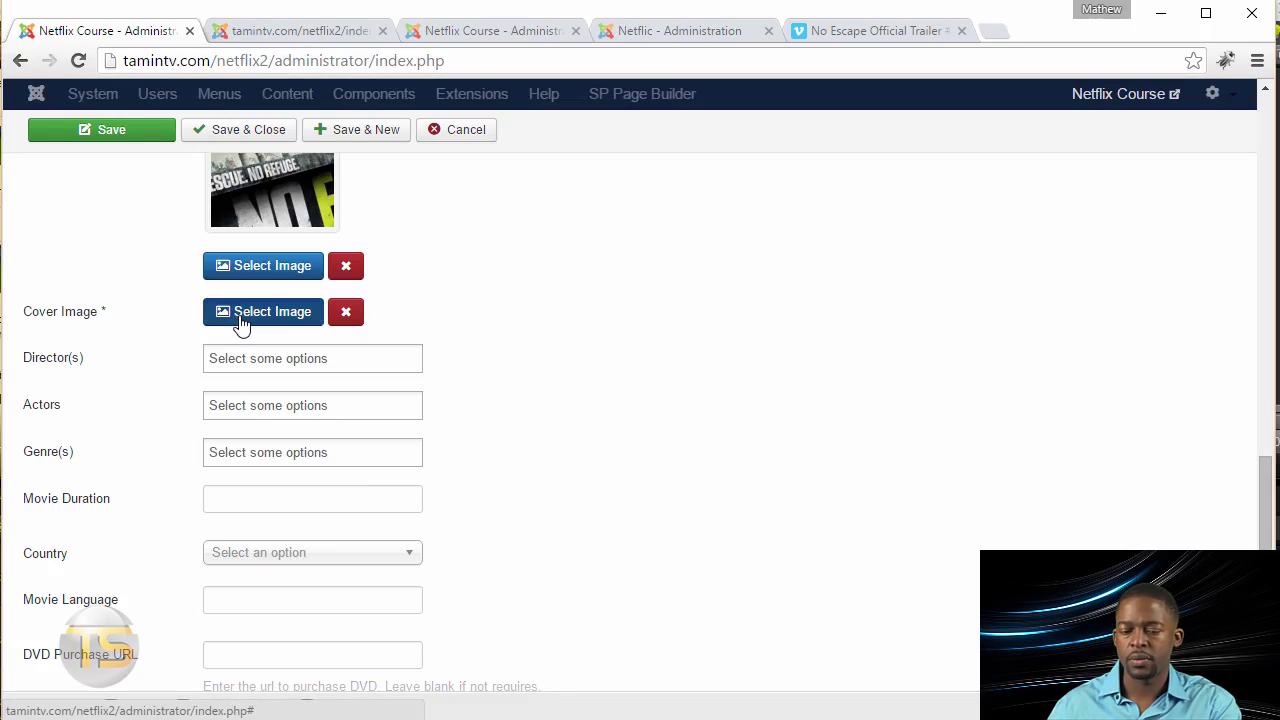
pyautogui.click(146, 344)
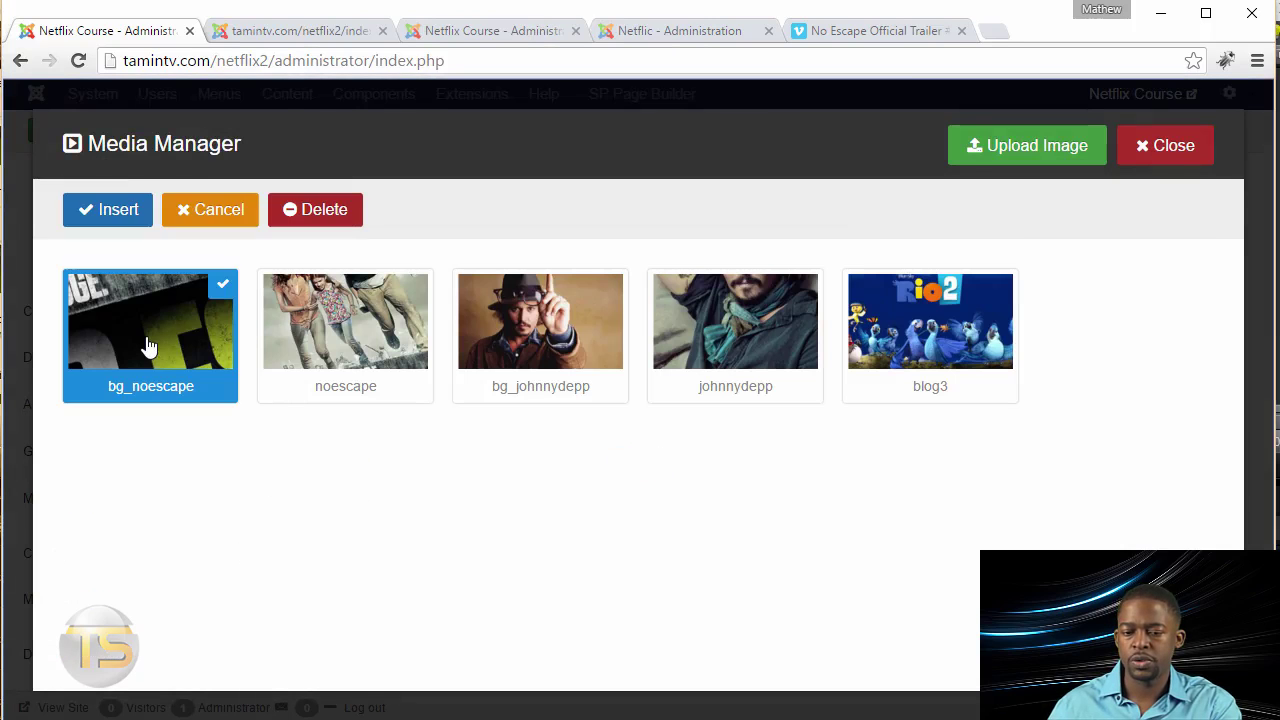
pyautogui.click(108, 210)
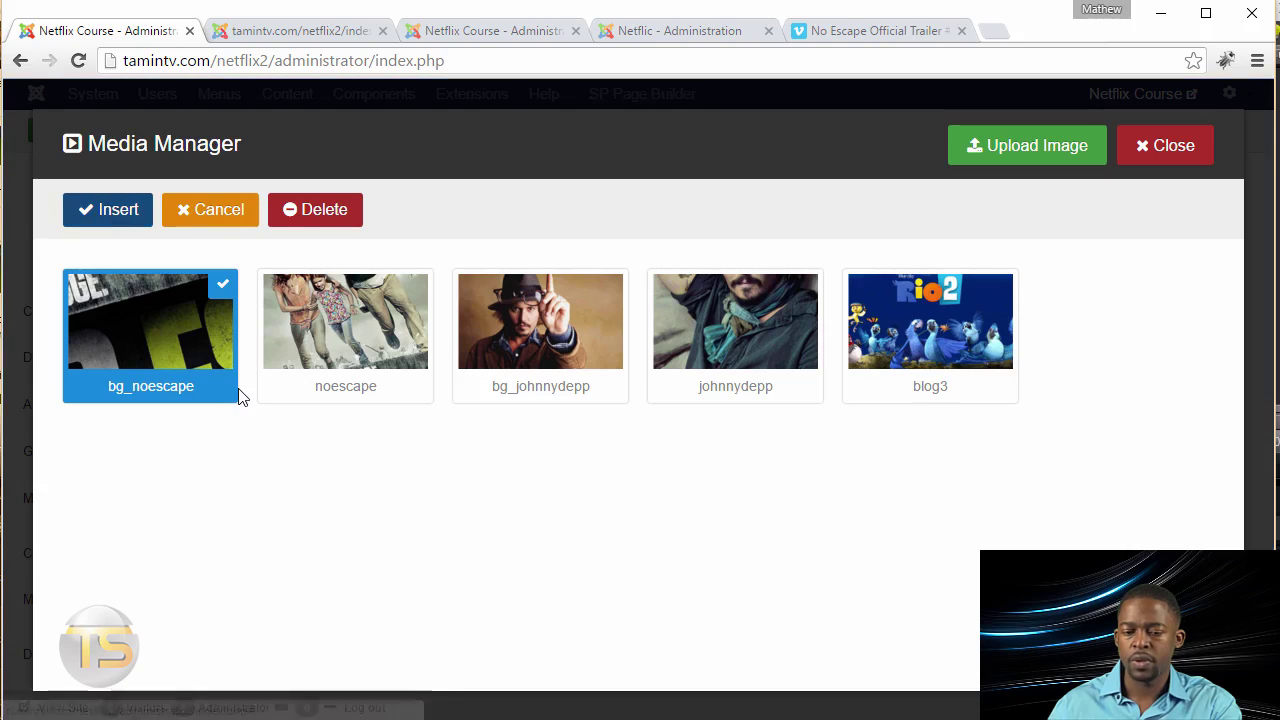
# Step: Choose Owen Wilson as director and actor, assign the Action genre, and begin the duration entry
pyautogui.scroll(-2, 400, 500)
pyautogui.scroll(-2, 406, 507)
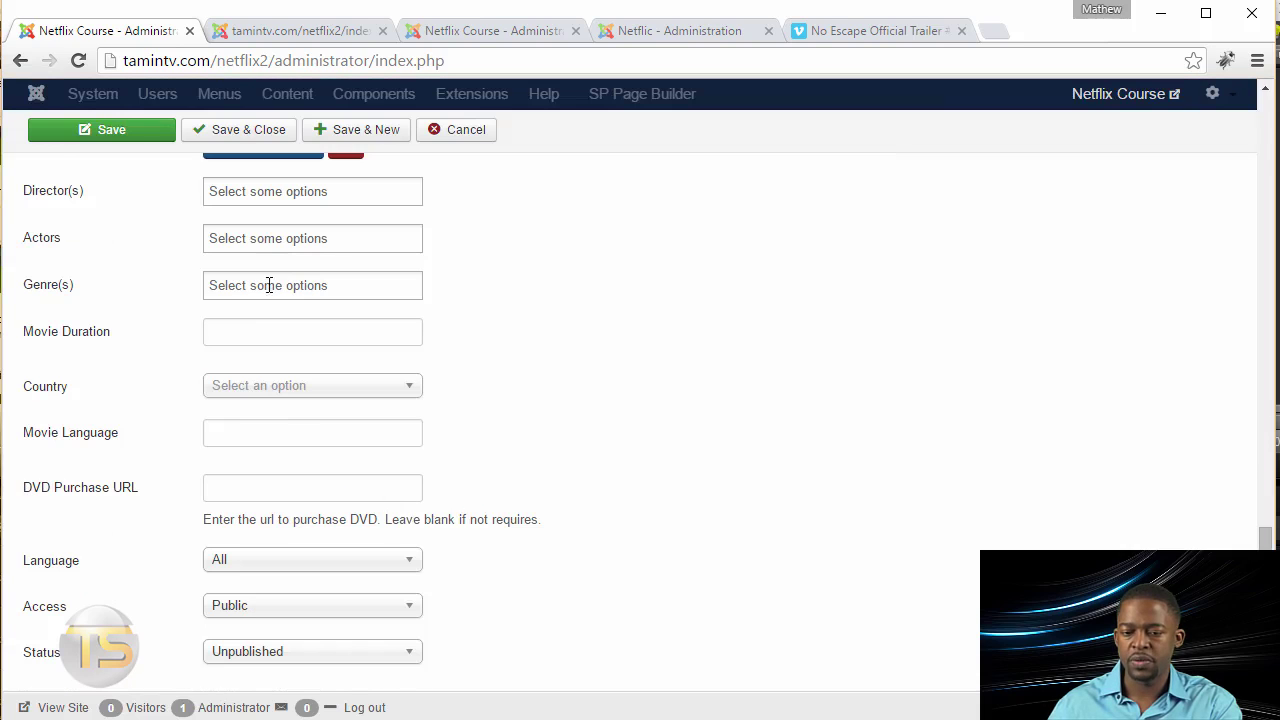
pyautogui.click(250, 193)
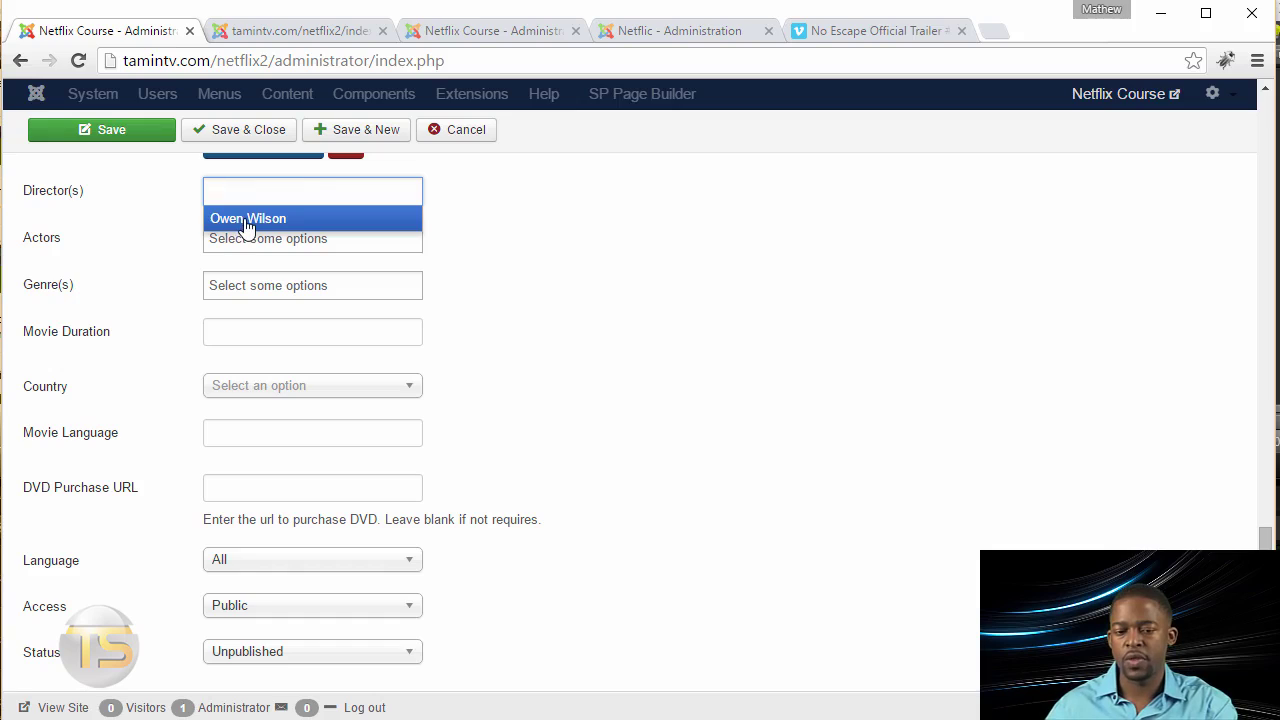
pyautogui.click(247, 222)
pyautogui.click(249, 238)
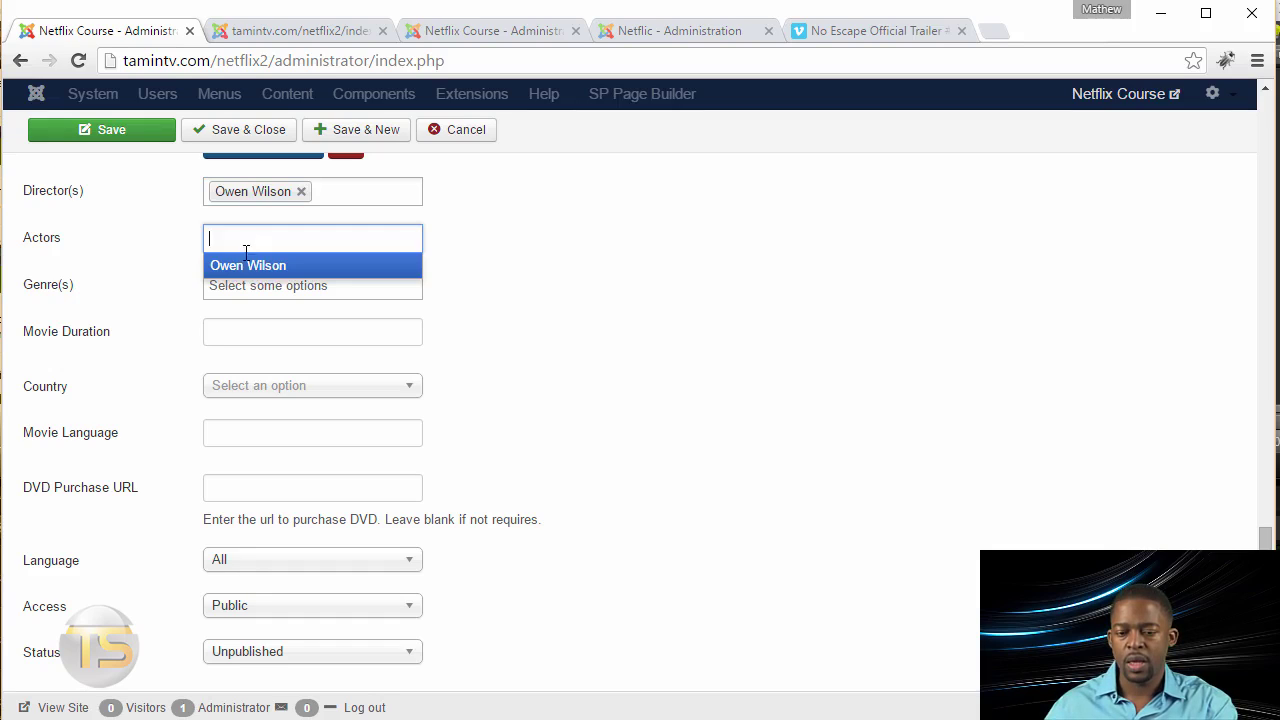
pyautogui.click(257, 266)
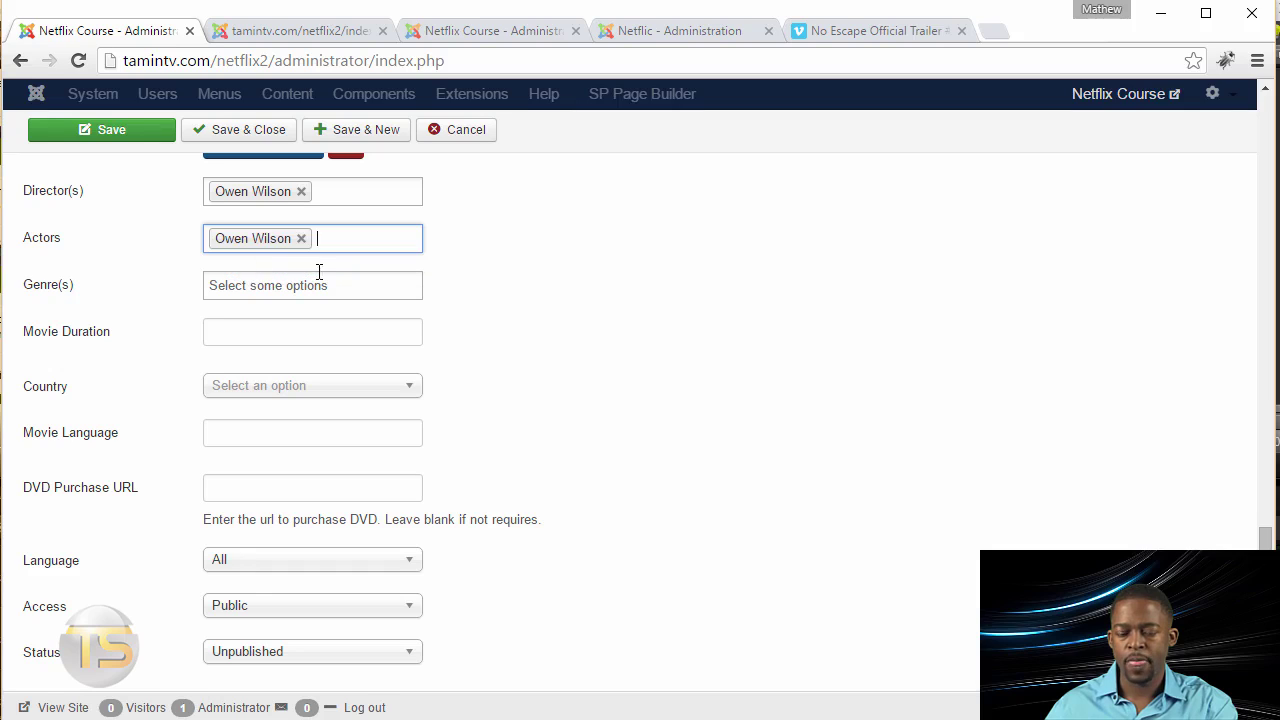
pyautogui.click(323, 288)
pyautogui.click(295, 316)
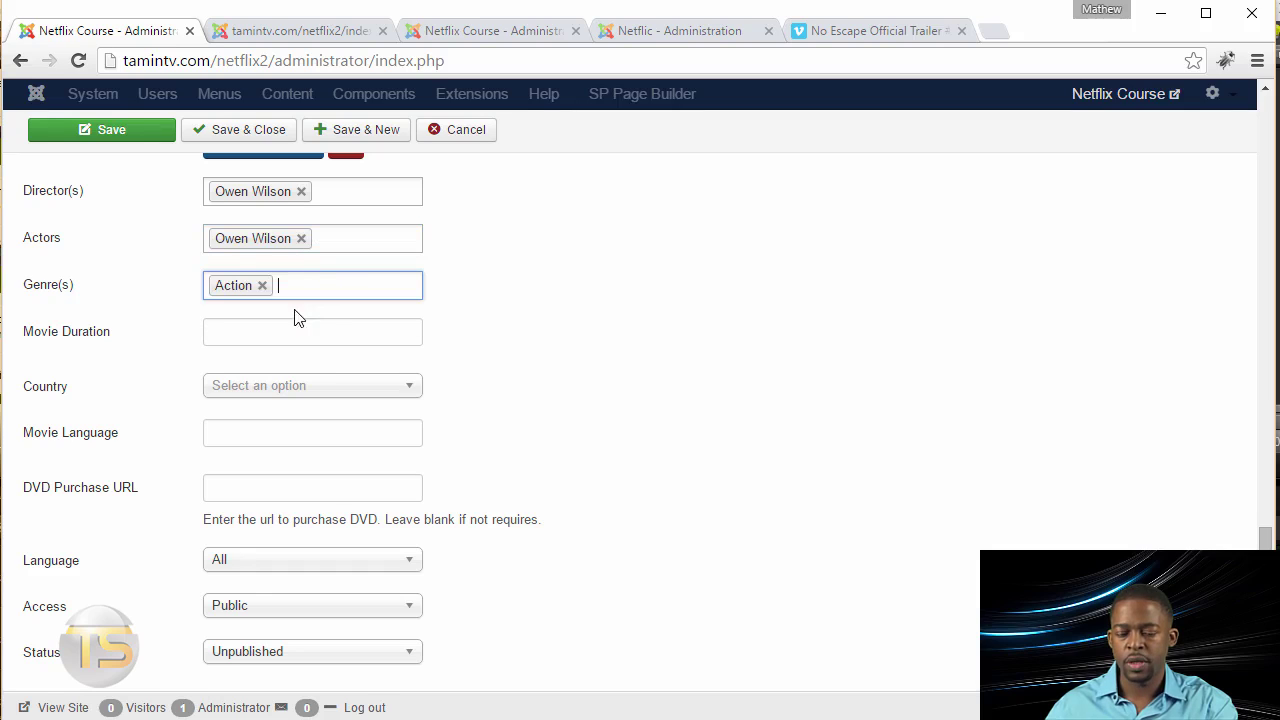
pyautogui.click(305, 334)
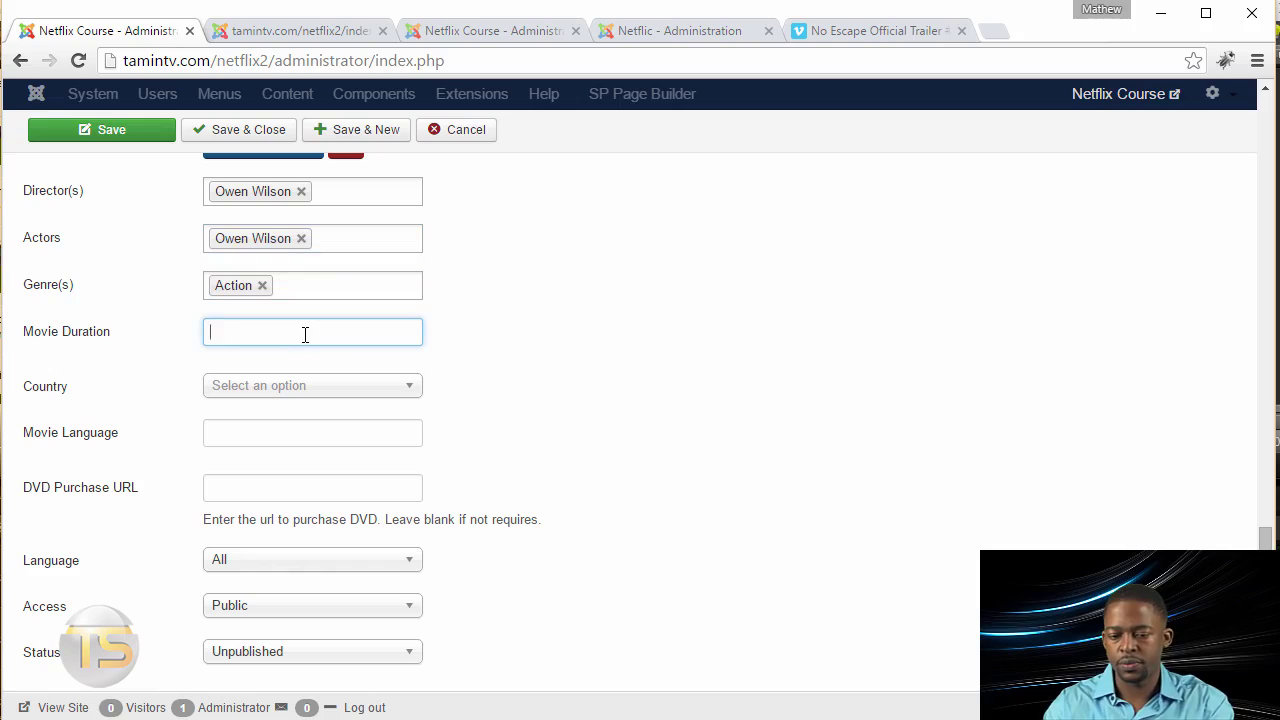
pyautogui.write('120')
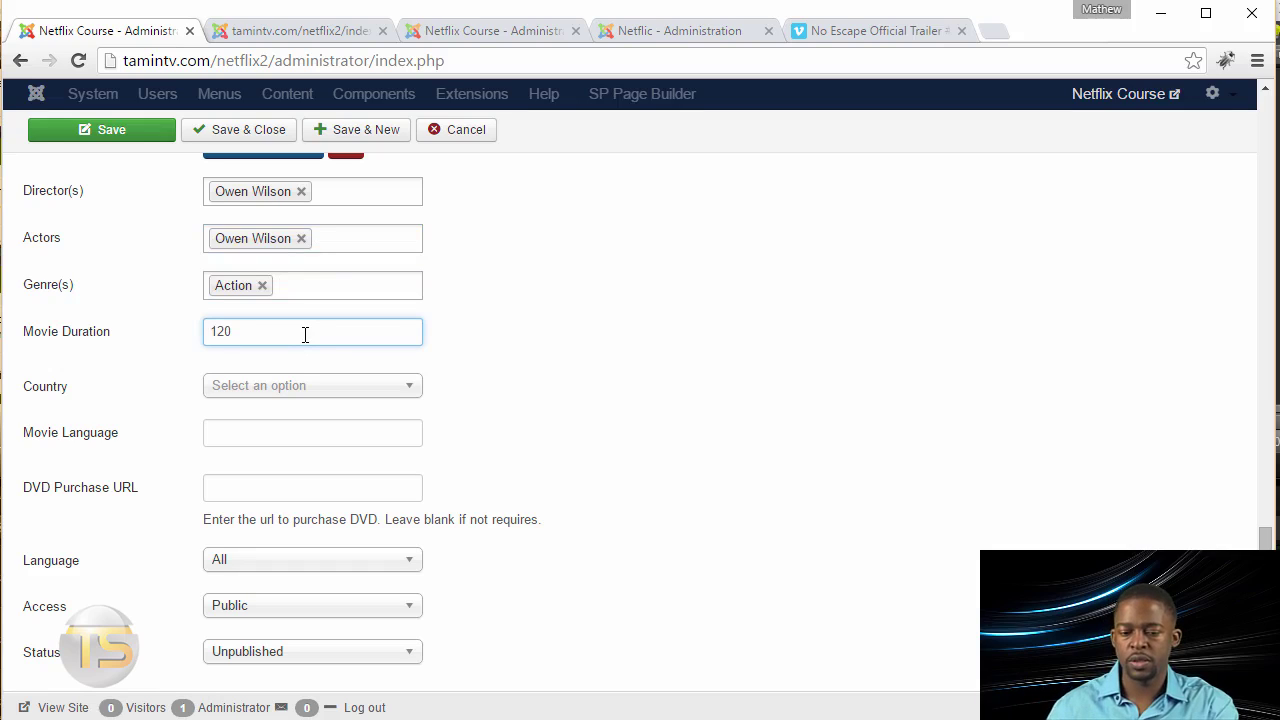
pyautogui.click(285, 390)
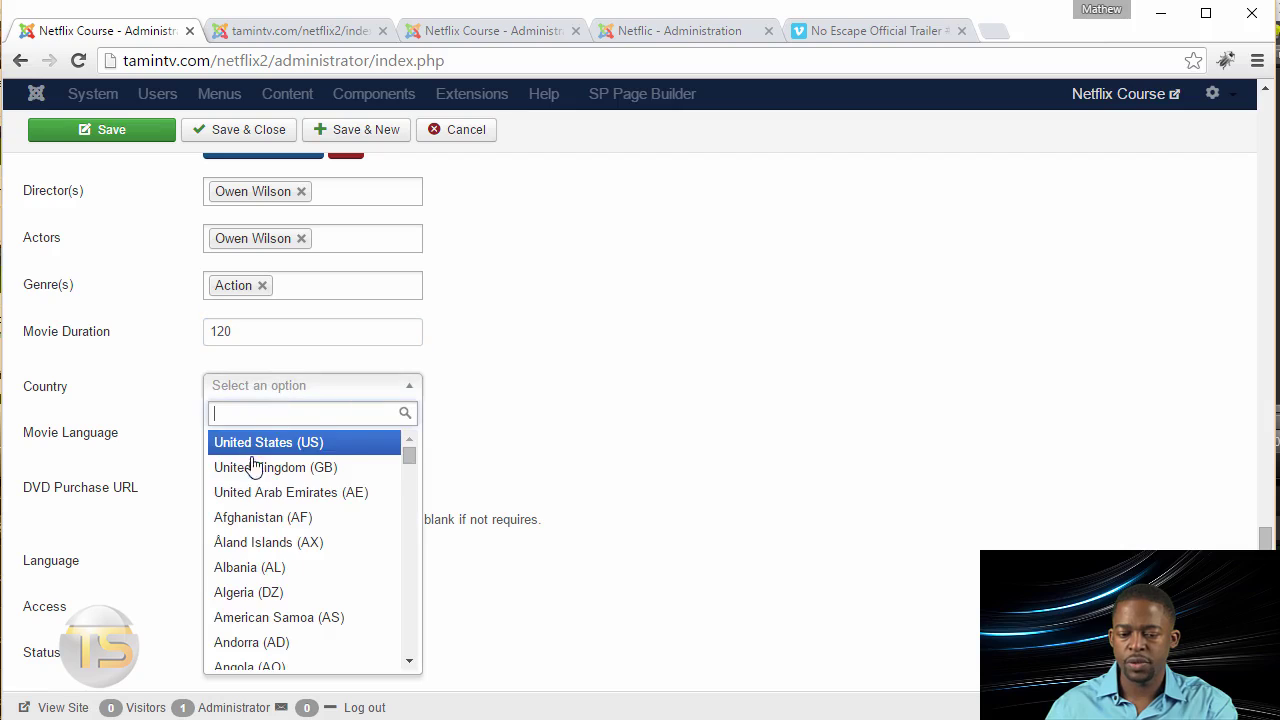
pyautogui.click(264, 445)
pyautogui.click(345, 431)
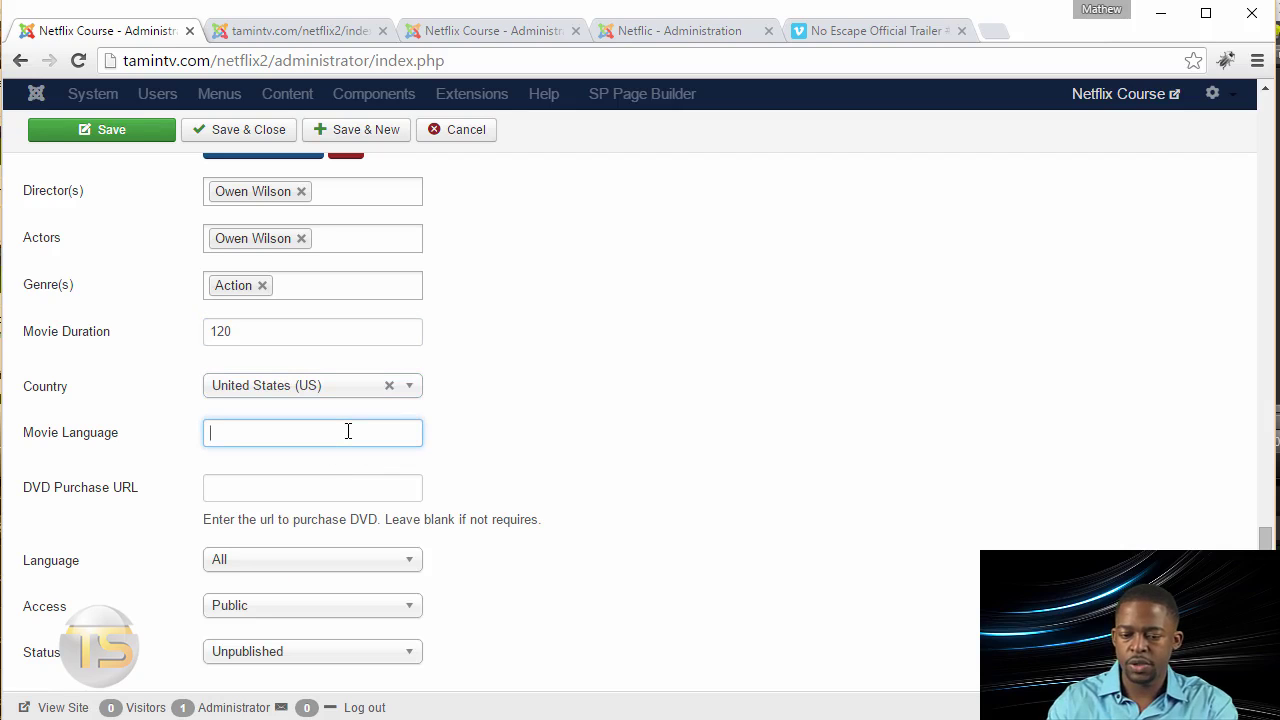
pyautogui.write('English')
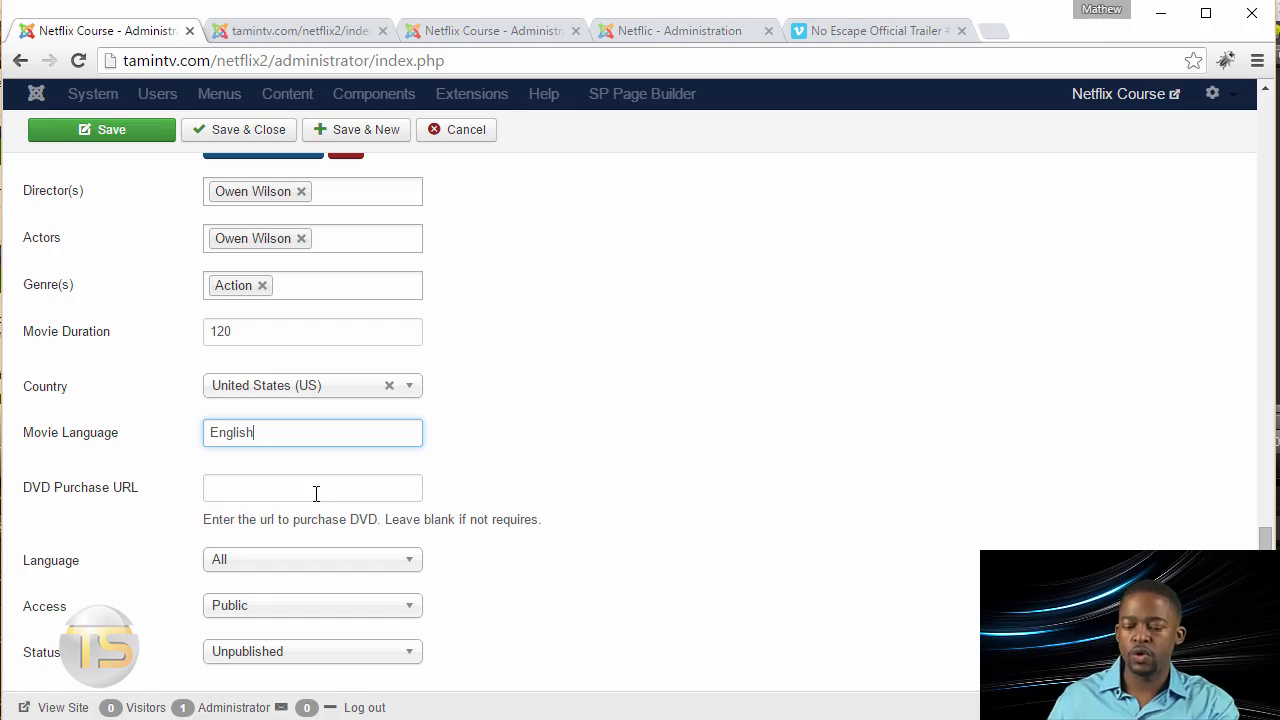
pyautogui.click(316, 490)
pyautogui.write('http://www.learnjoomlaf')
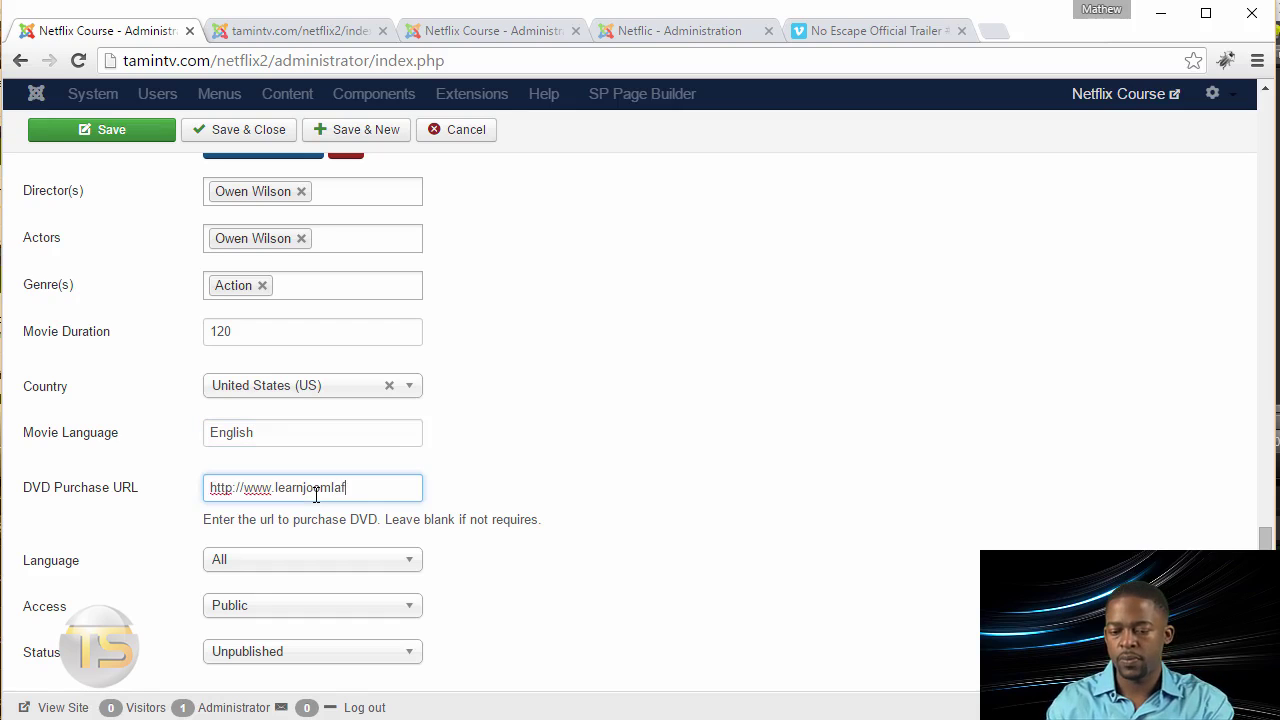
pyautogui.write('ast.com')
# Step: Set the movie's status to Published with Public access
pyautogui.scroll(-1, 300, 560)
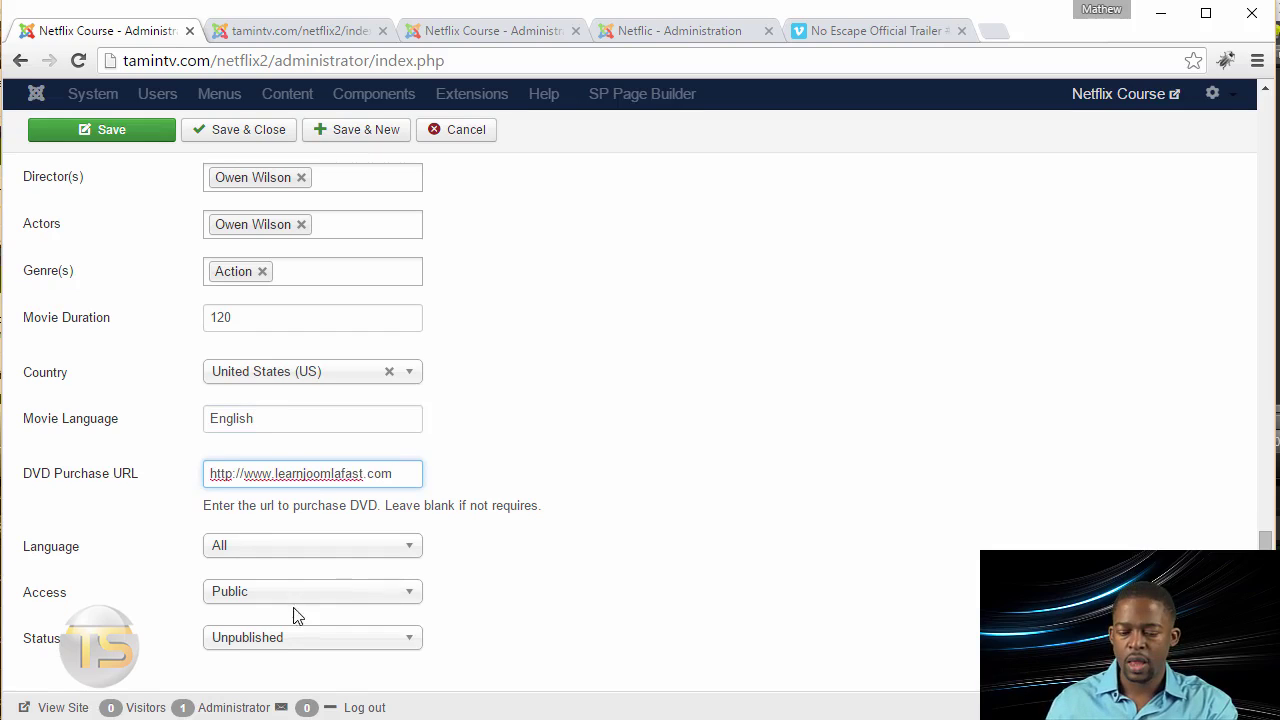
pyautogui.click(265, 645)
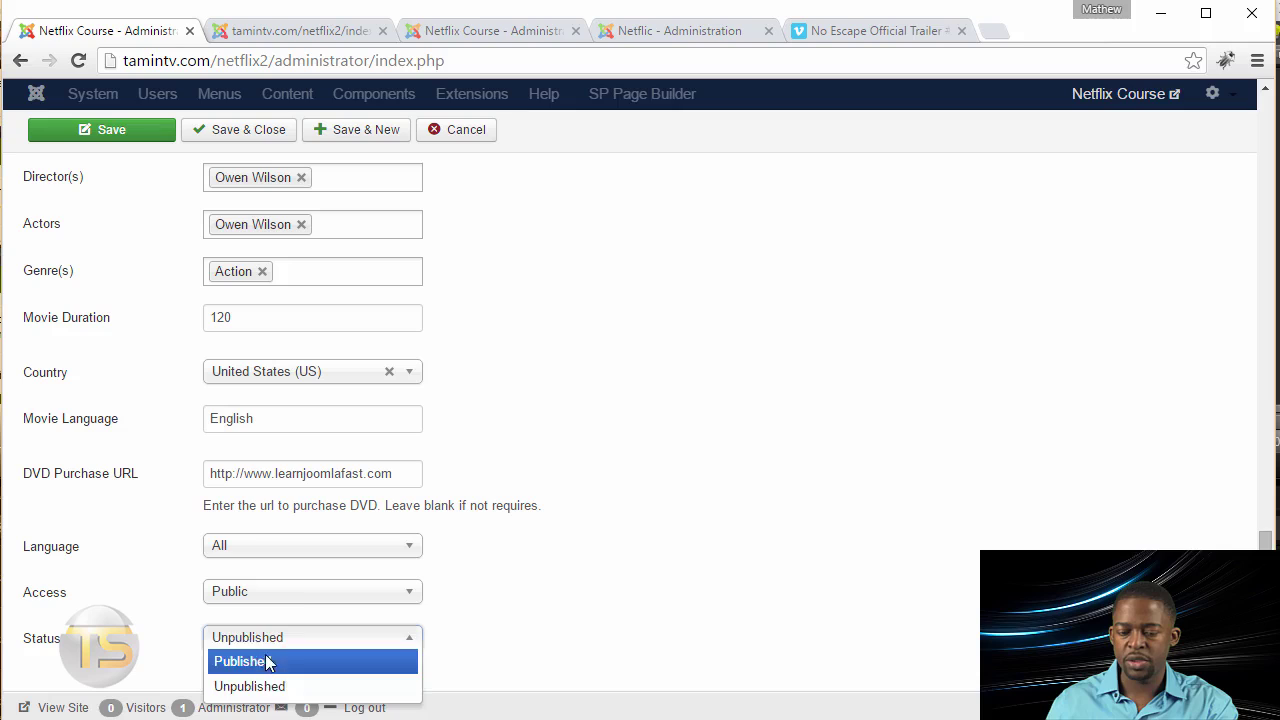
pyautogui.click(267, 661)
pyautogui.click(280, 597)
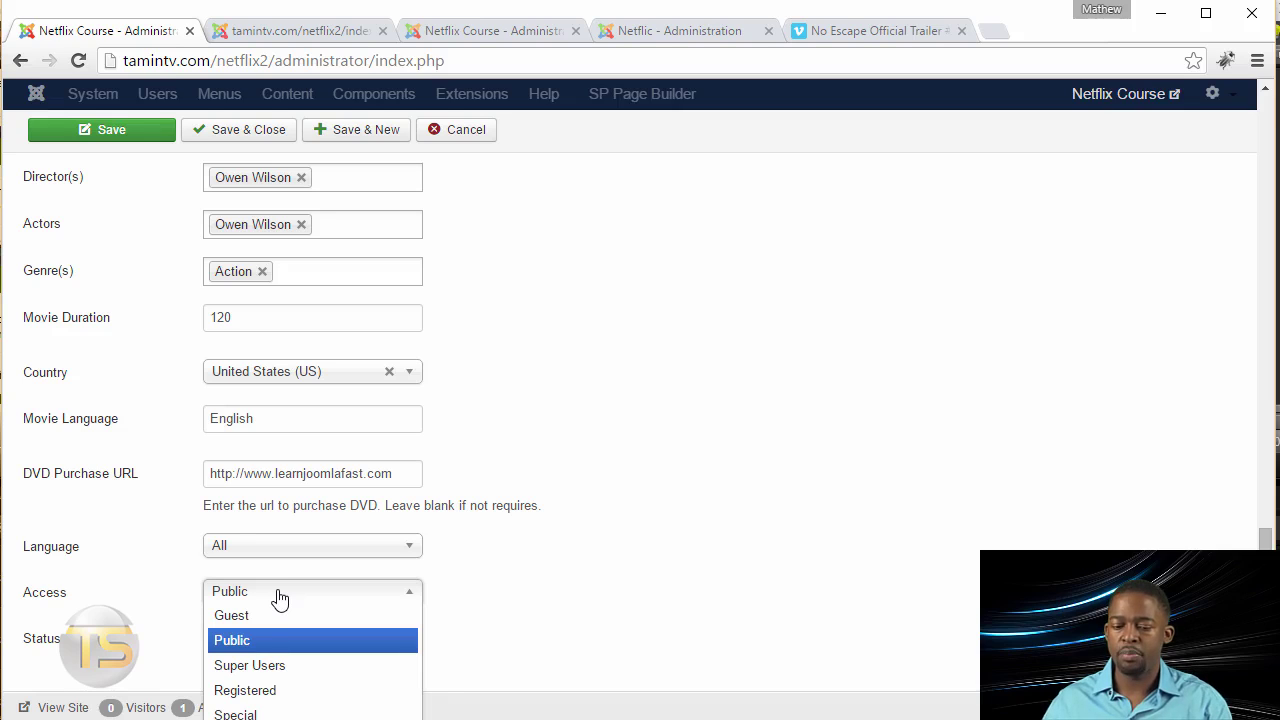
pyautogui.click(280, 598)
pyautogui.scroll(2, 634, 481)
pyautogui.scroll(5, 636, 481)
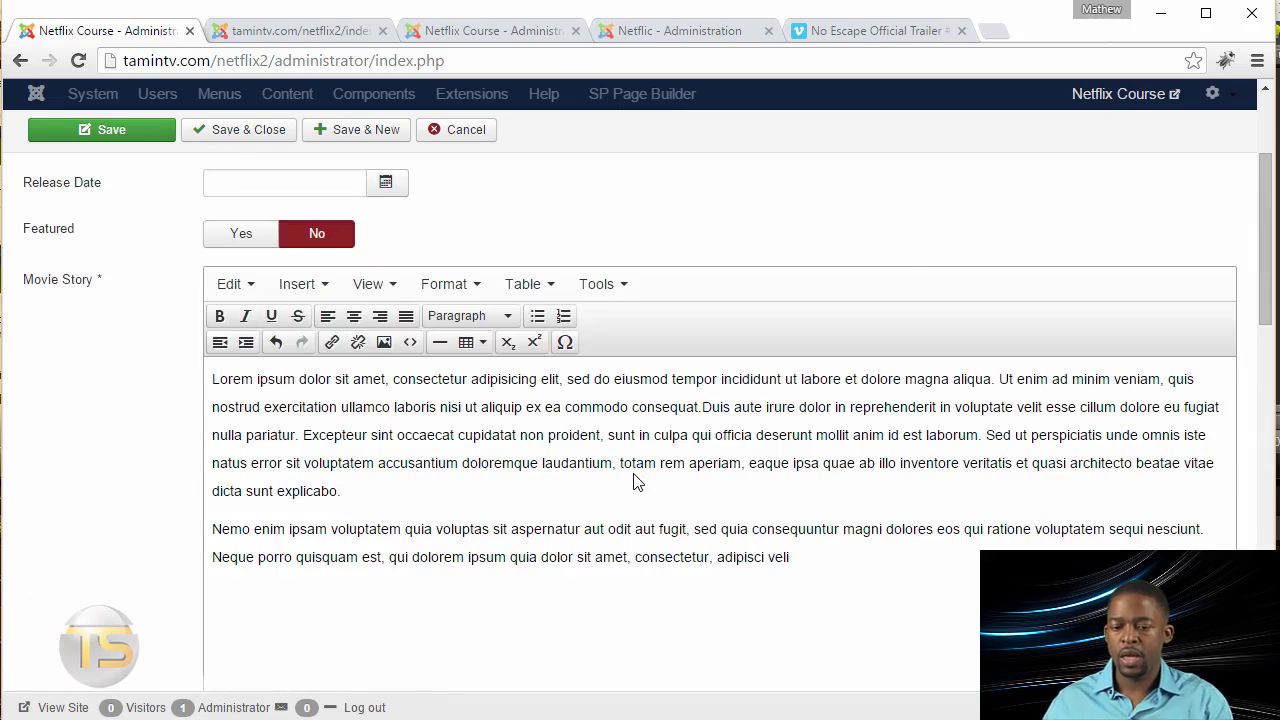
pyautogui.scroll(3, 636, 481)
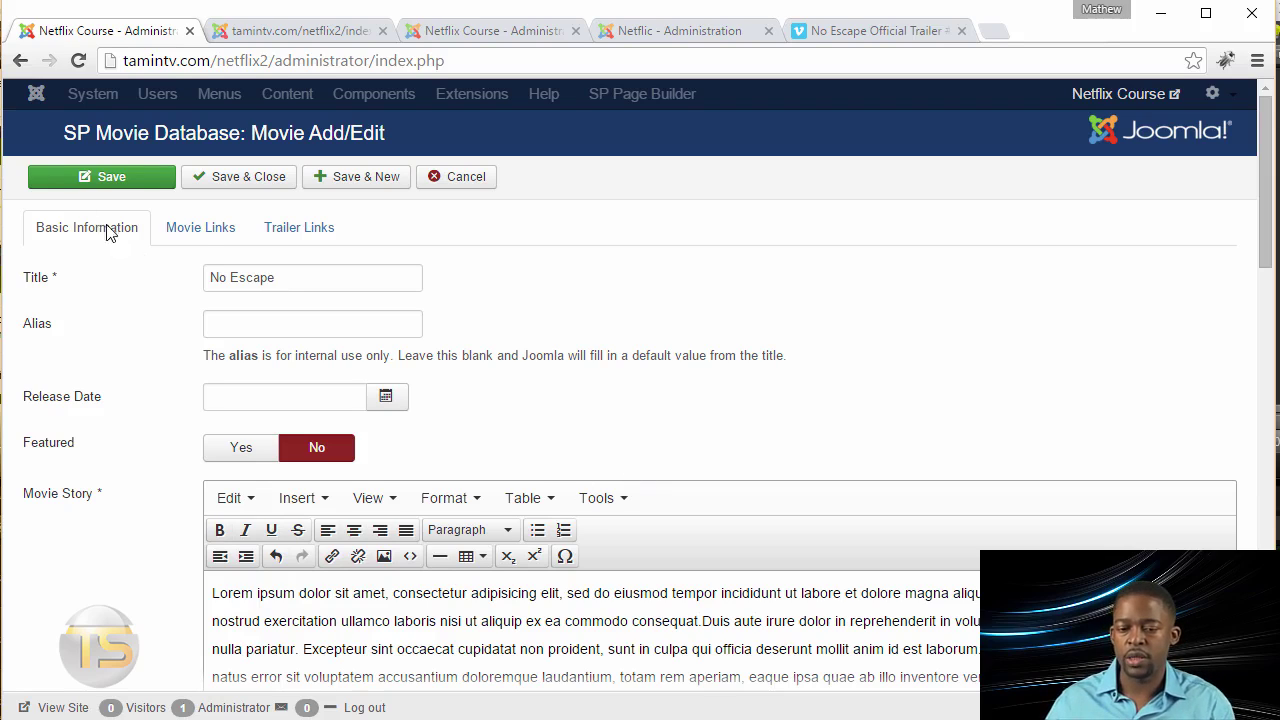
pyautogui.click(212, 241)
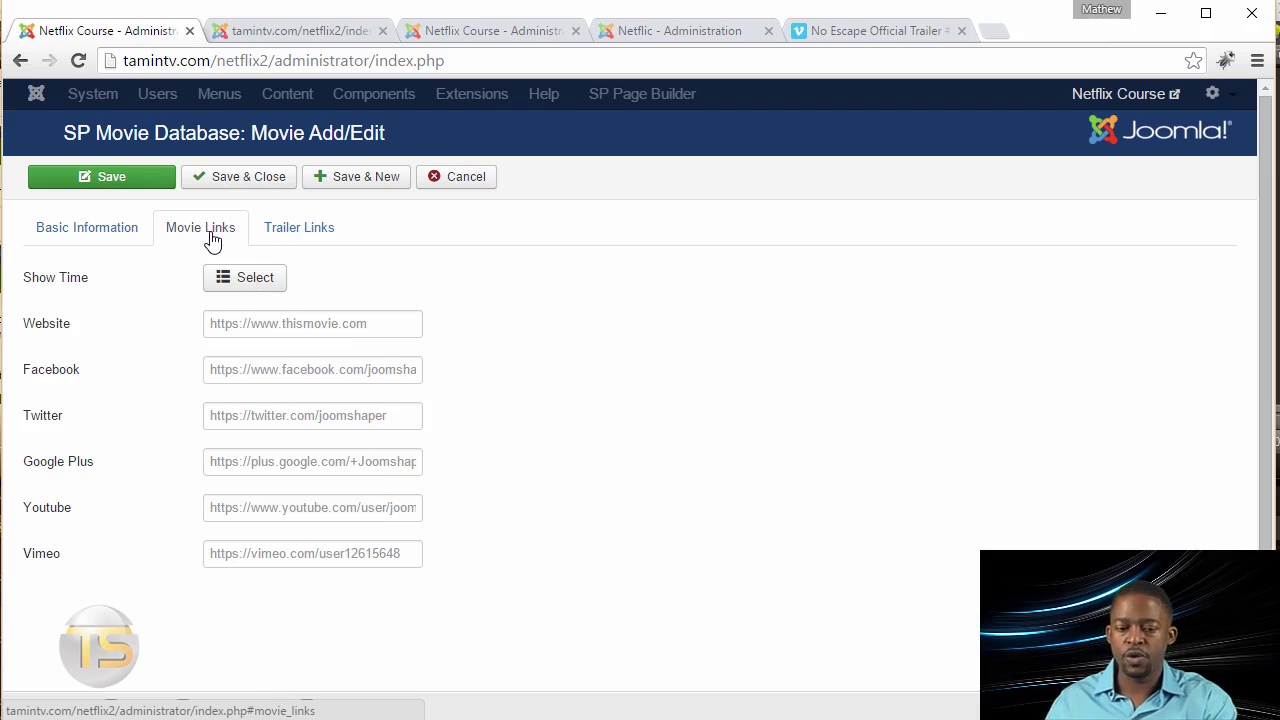
pyautogui.click(316, 323)
pyautogui.press('Down')
pyautogui.press('Return')
pyautogui.press('Tab')
pyautogui.write('#')
# Step: Put # in the Twitter, Google Plus and YouTube links, fixing a mistyped Twitter character
pyautogui.click(323, 415)
pyautogui.write('$')
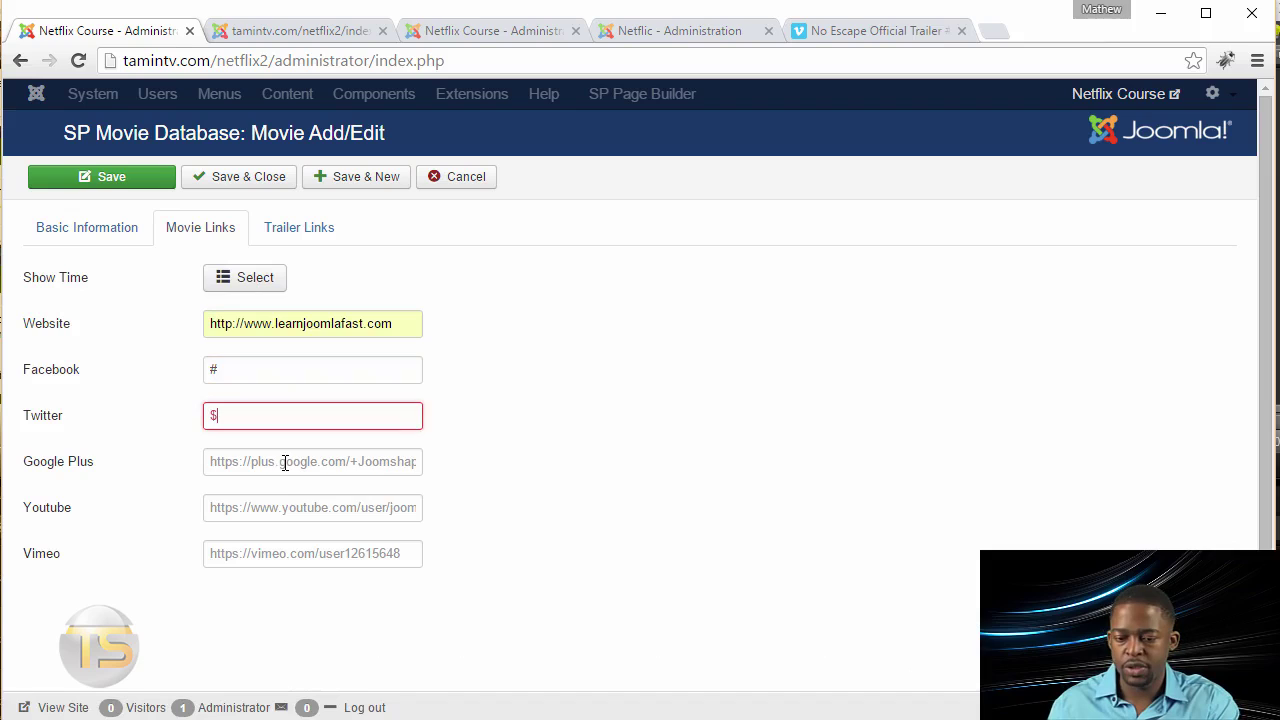
pyautogui.click(285, 462)
pyautogui.click(292, 415)
pyautogui.press('BackSpace')
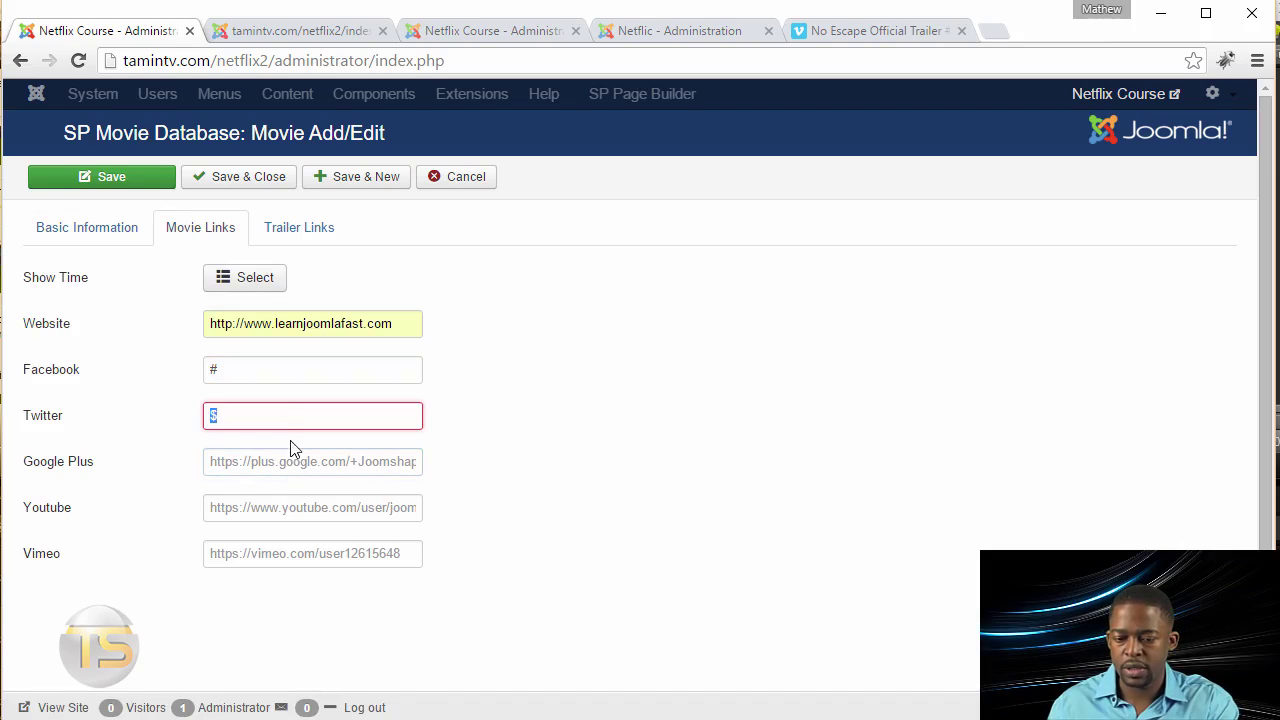
pyautogui.write('#')
pyautogui.click(295, 465)
pyautogui.write('#')
pyautogui.click(285, 507)
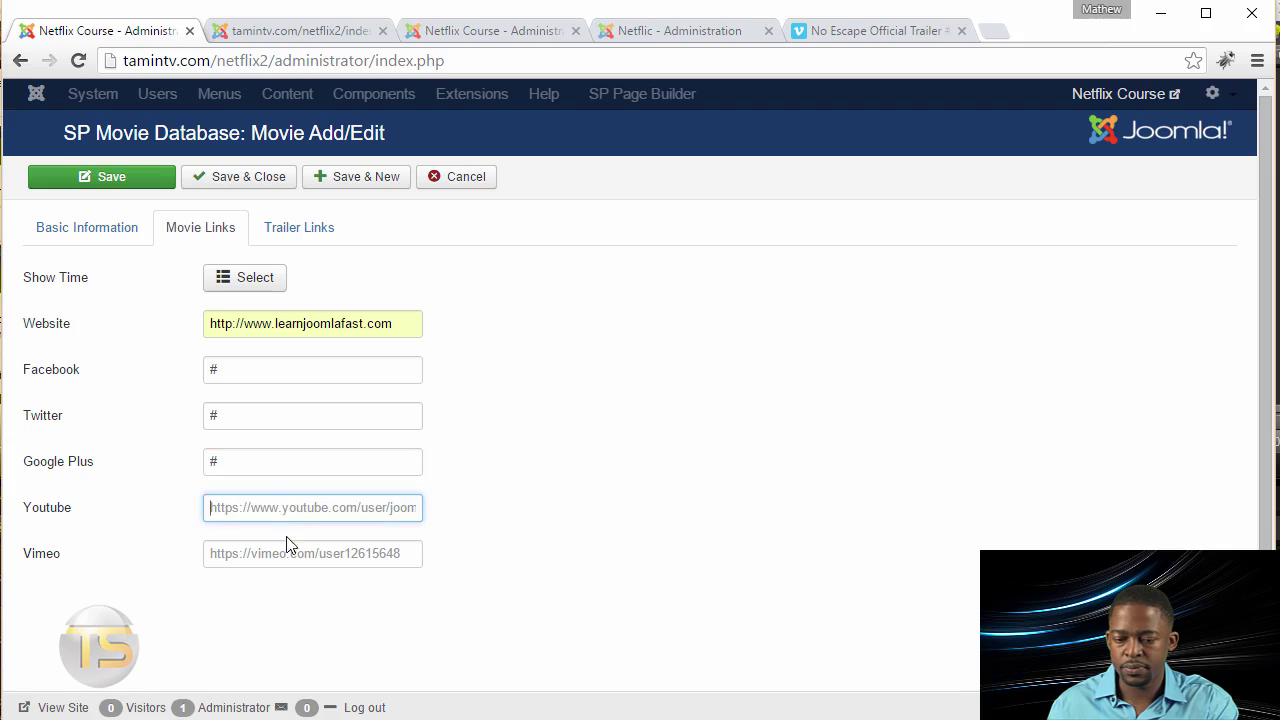
pyautogui.write('#')
pyautogui.click(286, 553)
# Step: Fill the Vimeo link with # and copy the trailer's Vimeo address from the other tab
pyautogui.write('#')
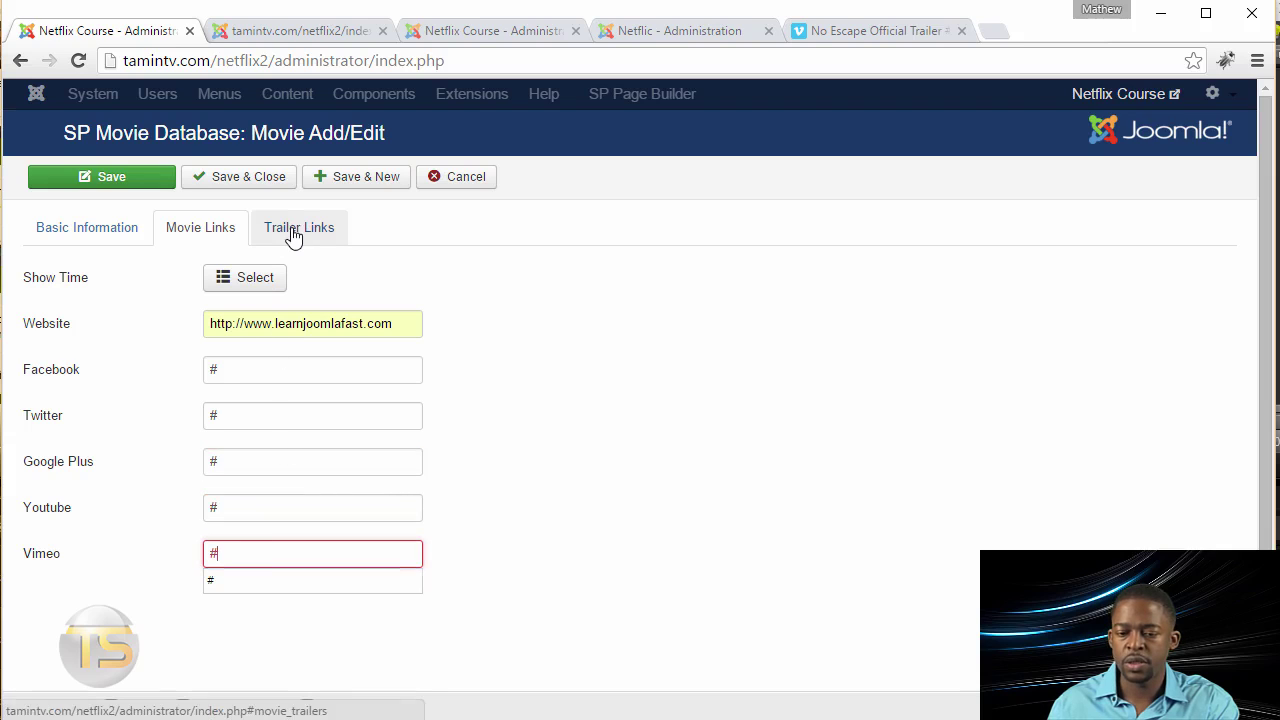
pyautogui.click(293, 232)
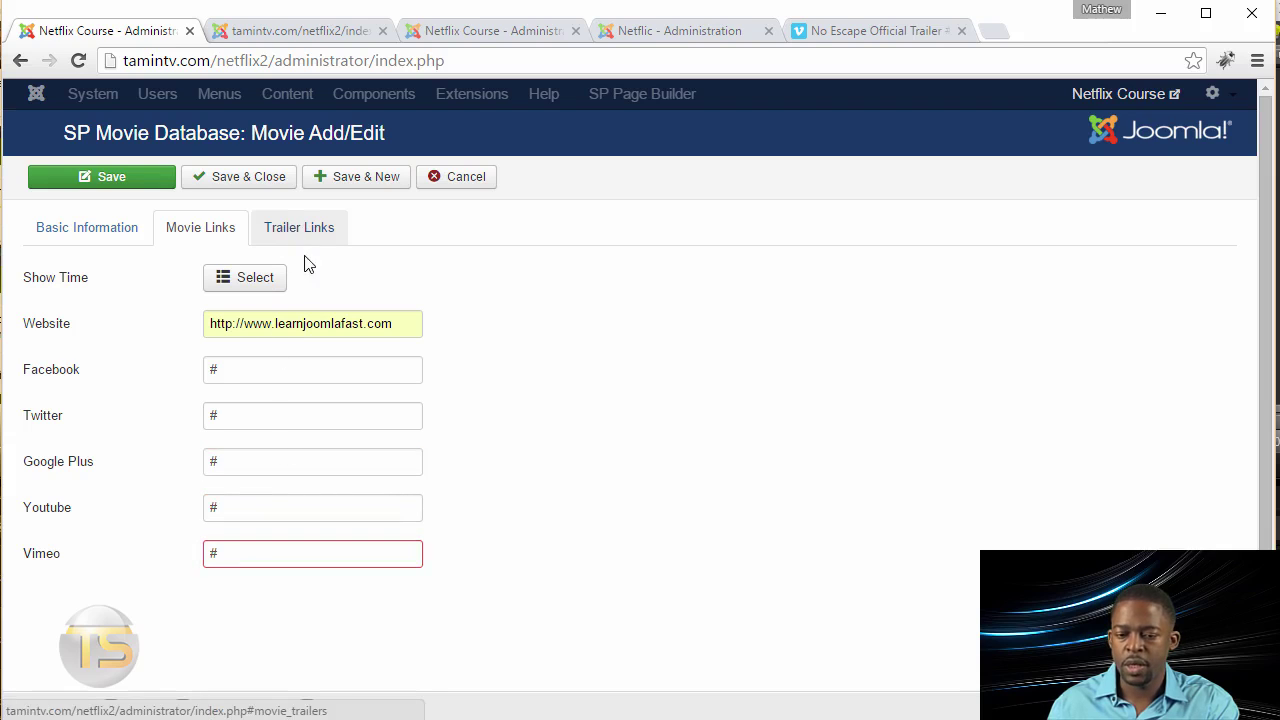
pyautogui.click(875, 31)
pyautogui.click(478, 60)
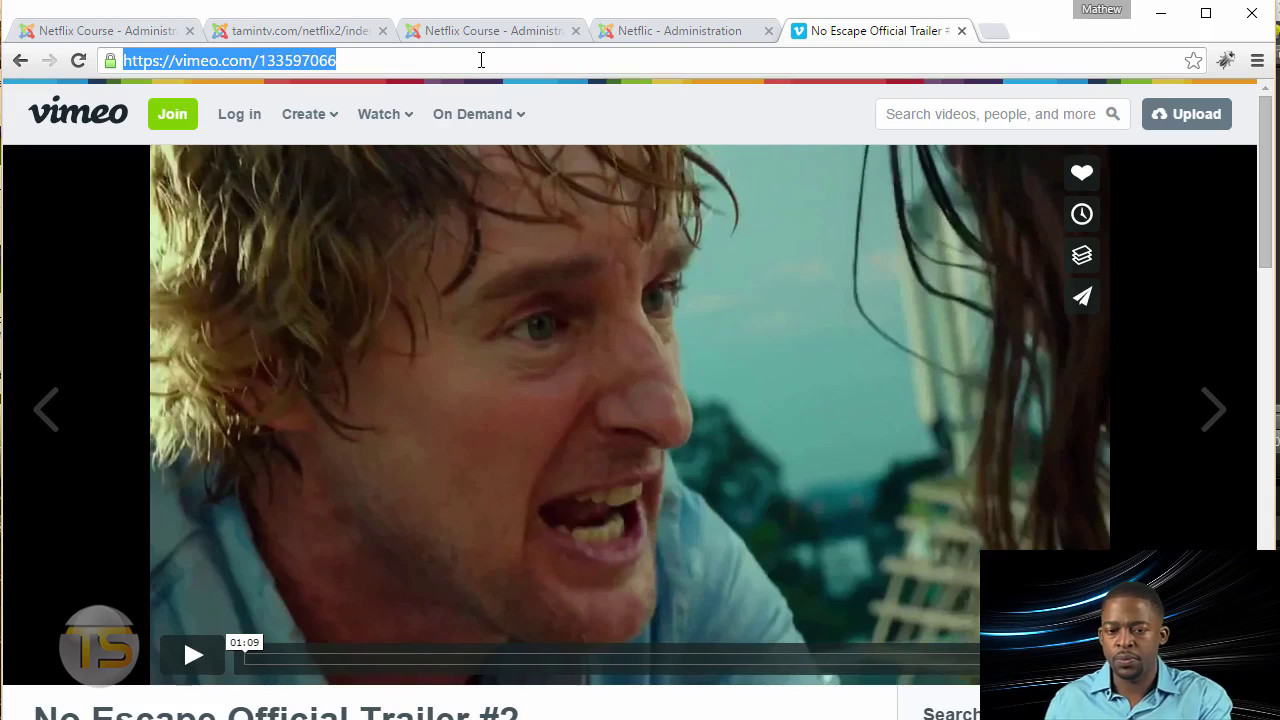
pyautogui.hotkey('ctrl', '1')
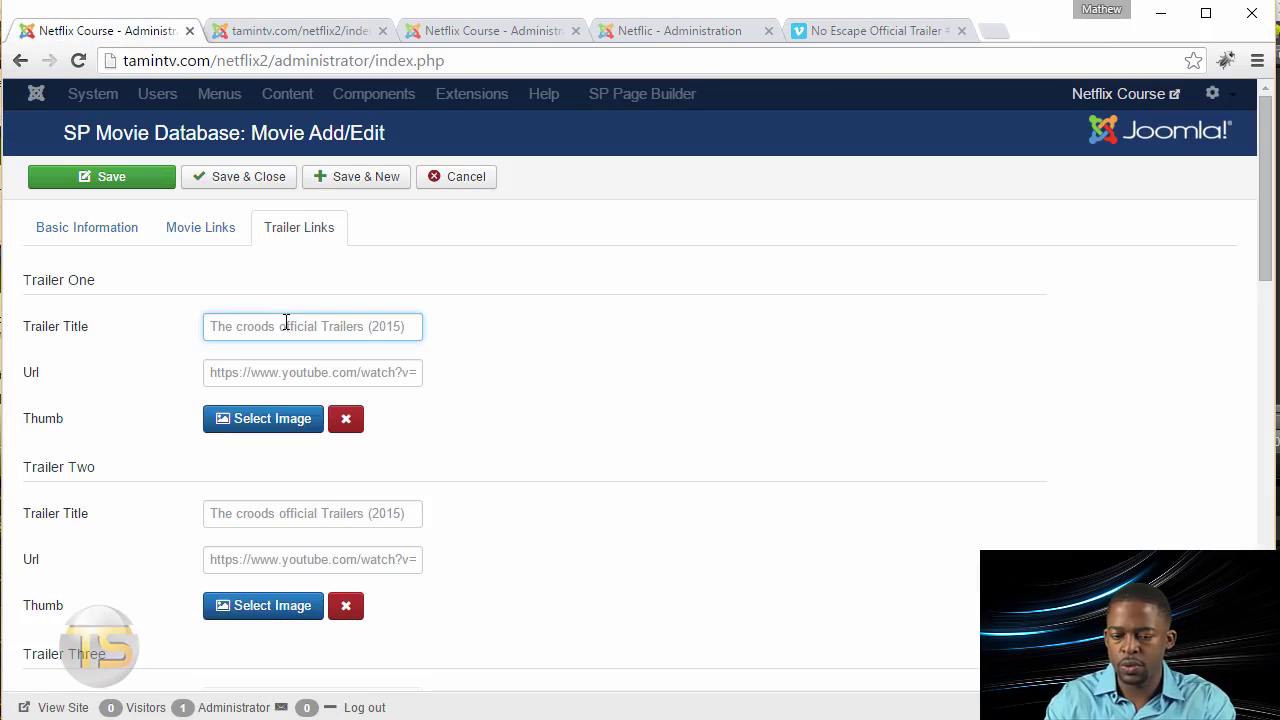
# Step: Add trailer 'No Escape' with URL vimeo.com/133597066 and the bg_noescape thumbnail
pyautogui.write('No Escape')
pyautogui.press('Tab')
pyautogui.write('https://vimeo.com/133597066')
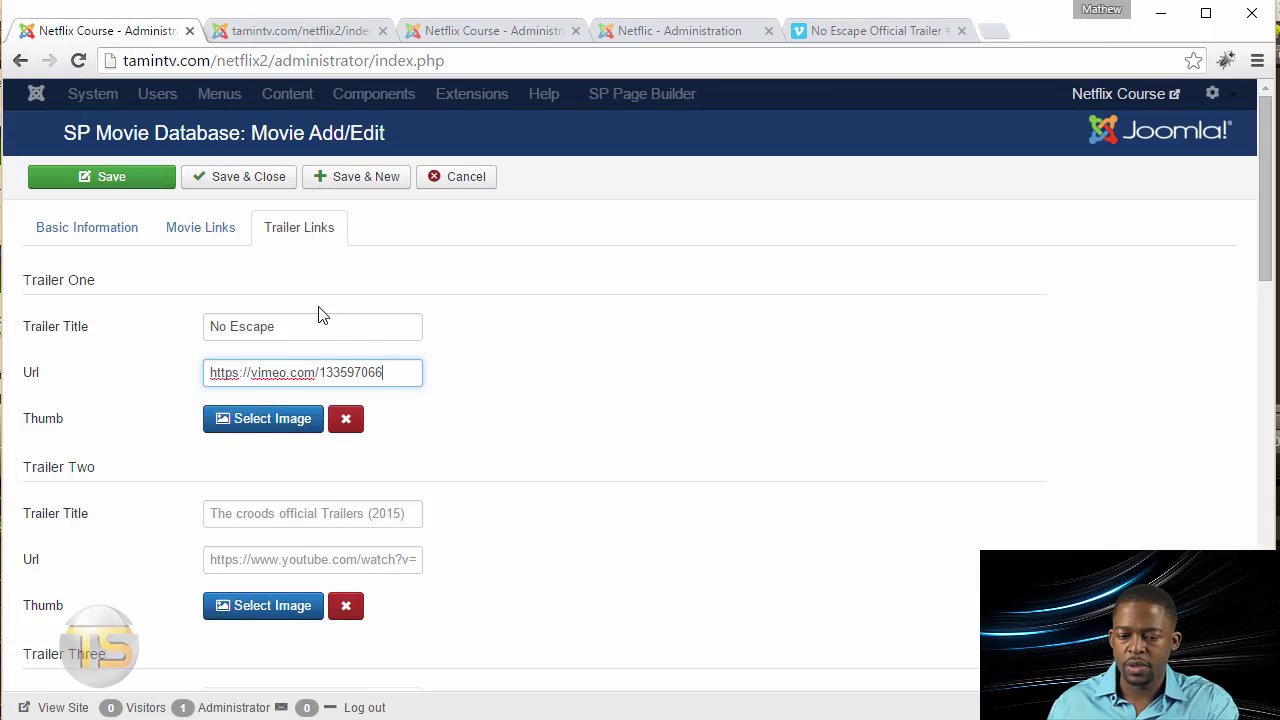
pyautogui.click(249, 431)
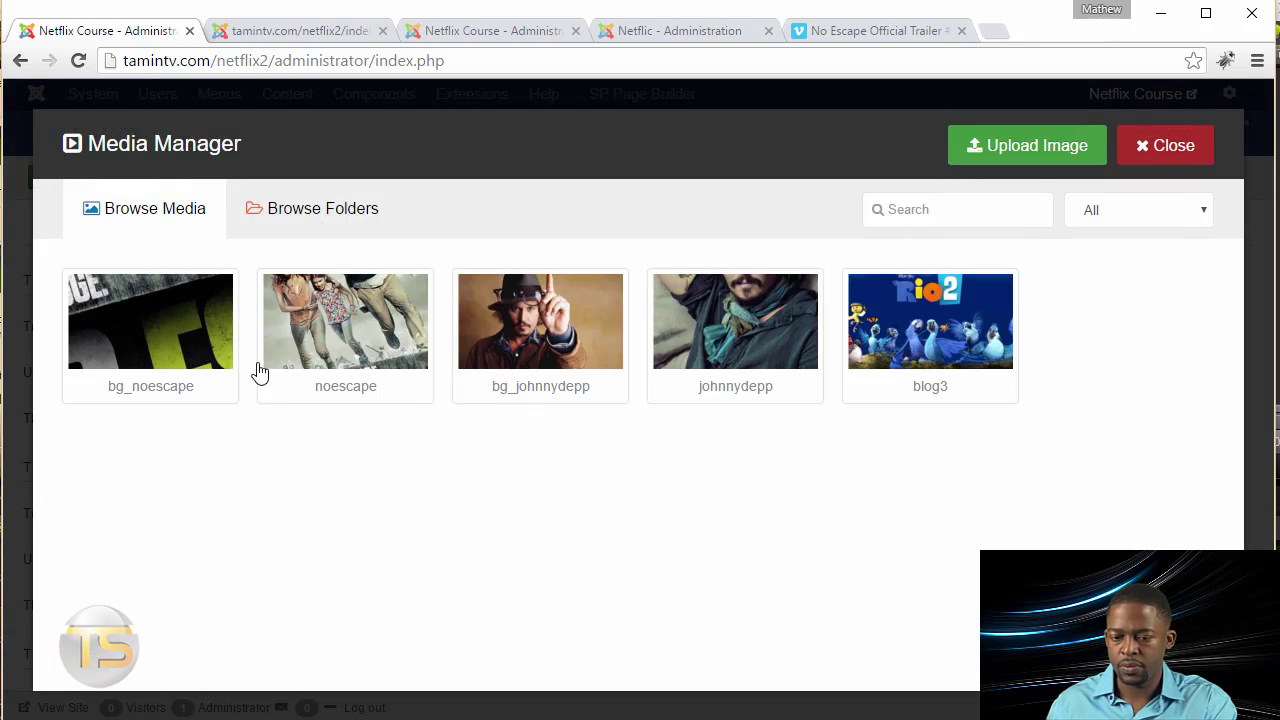
pyautogui.click(160, 325)
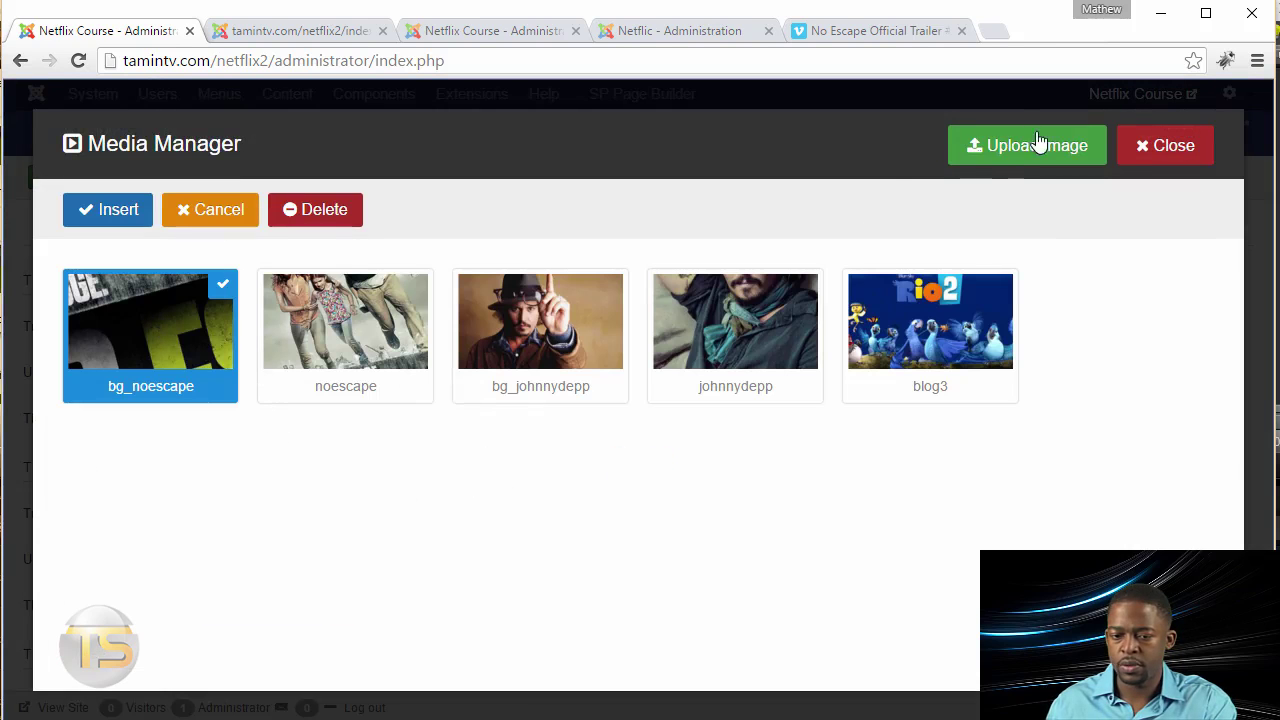
pyautogui.click(131, 217)
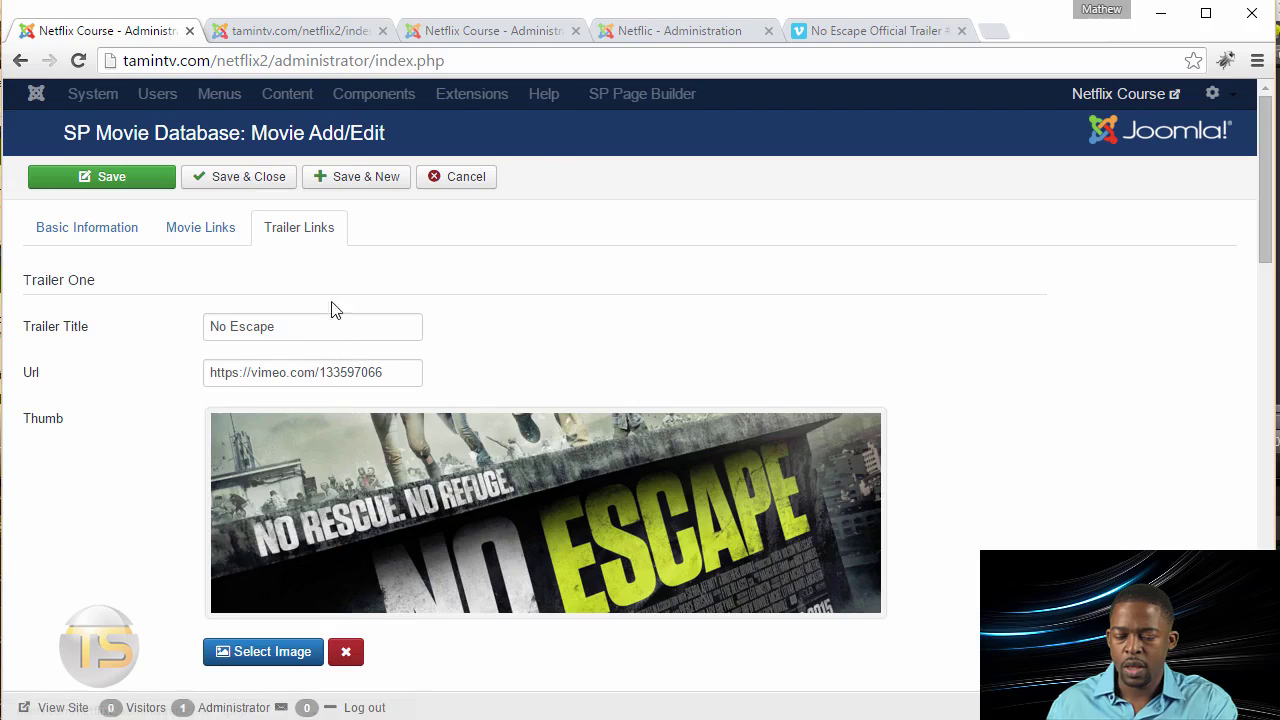
# Step: Start a show time entry with theatre 'Theater Name' located in Newark NJ
pyautogui.click(162, 230)
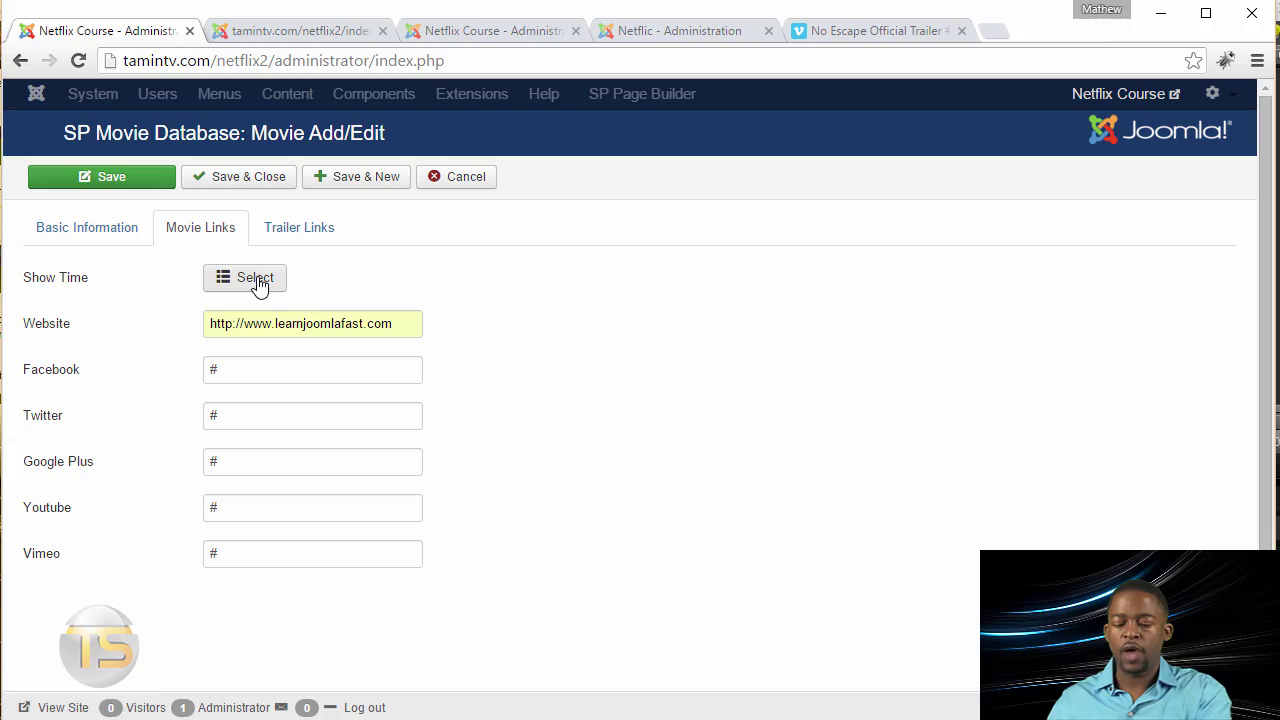
pyautogui.click(258, 283)
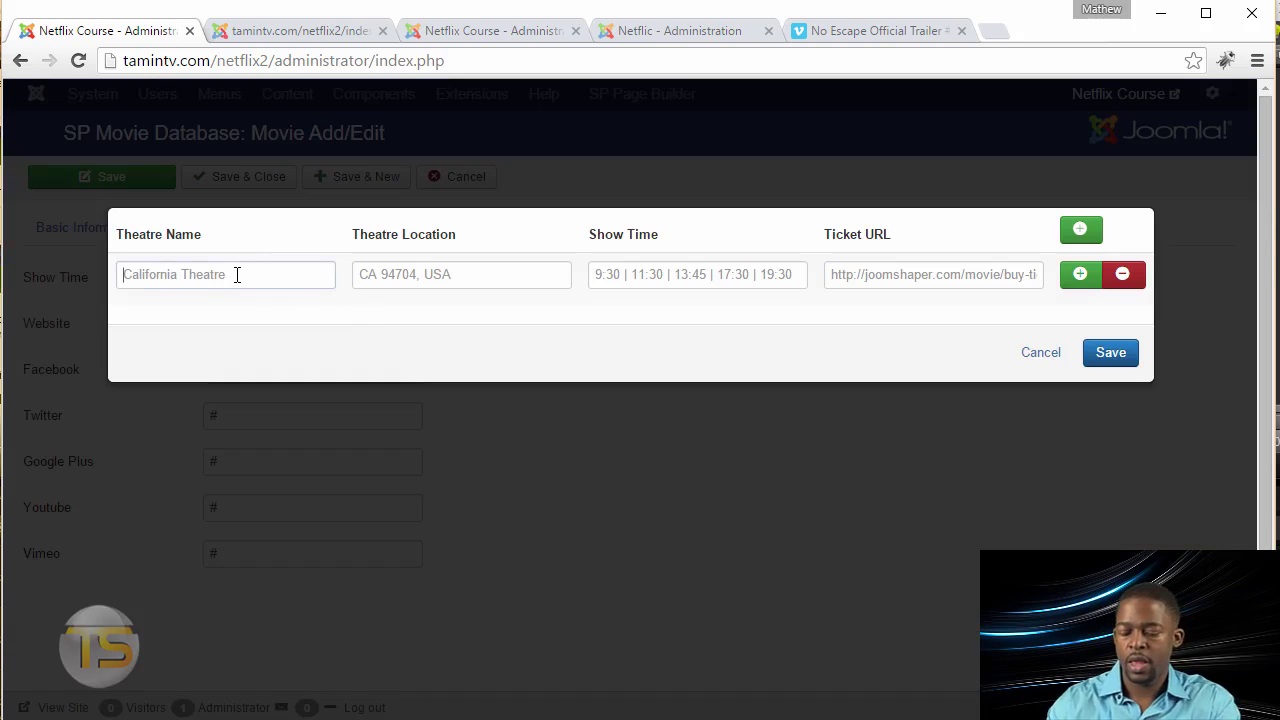
pyautogui.click(237, 275)
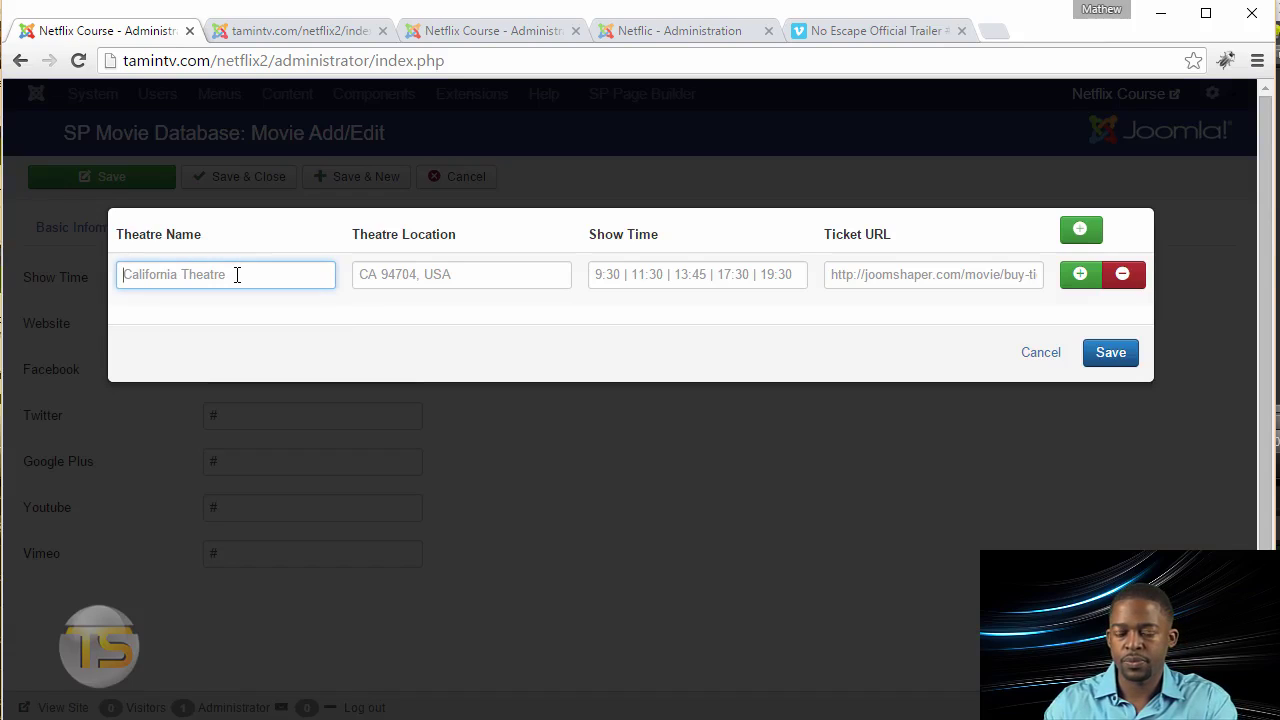
pyautogui.write('Theater Name')
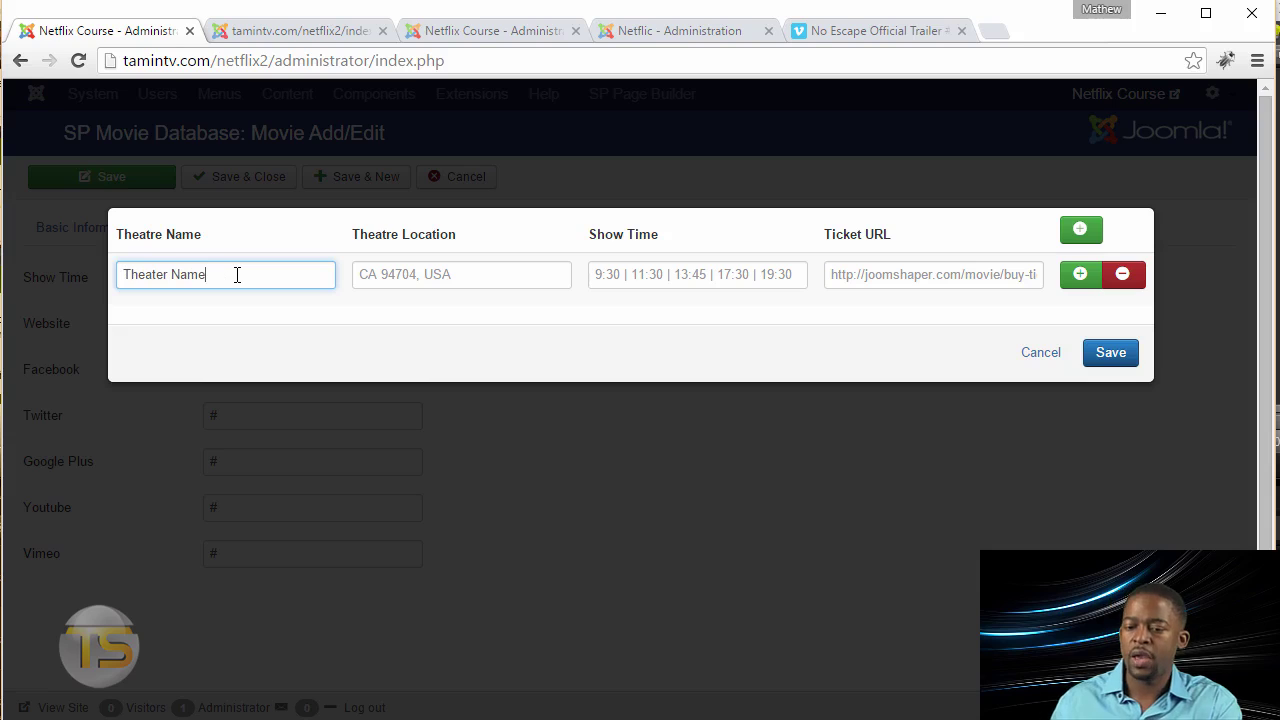
pyautogui.click(423, 274)
pyautogui.write('Newark NJ')
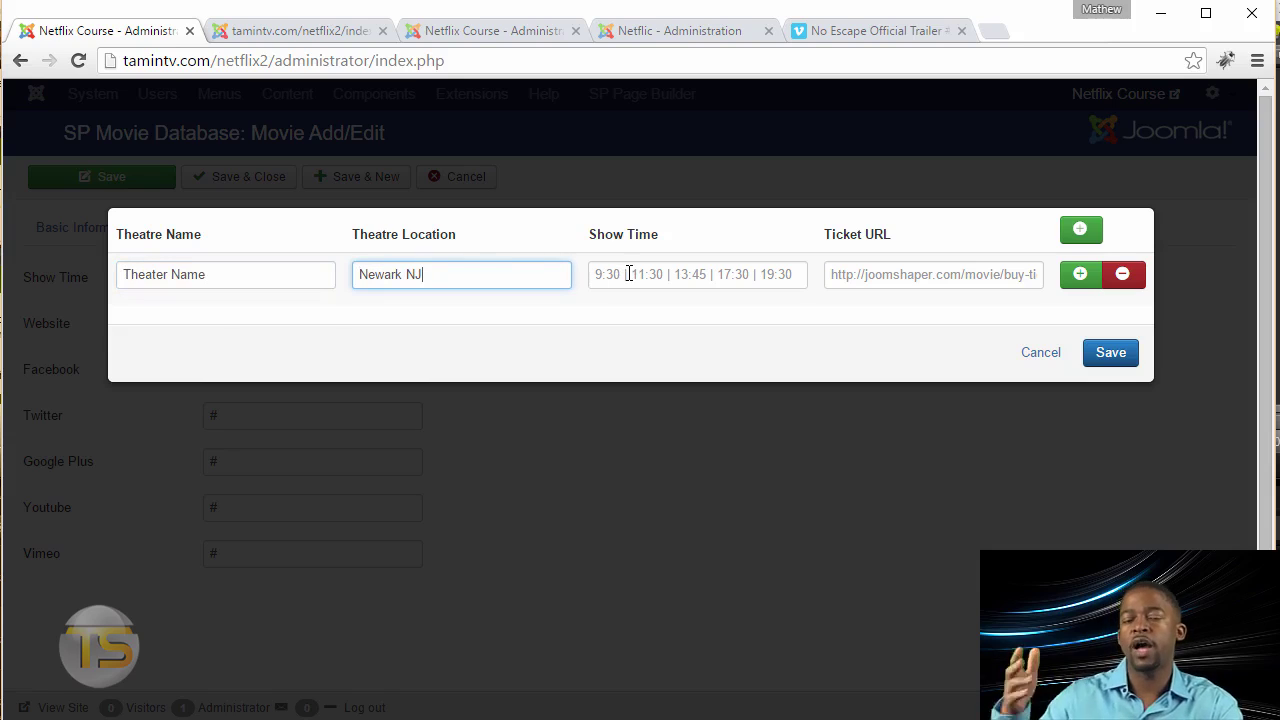
pyautogui.click(909, 282)
pyautogui.write('http://')
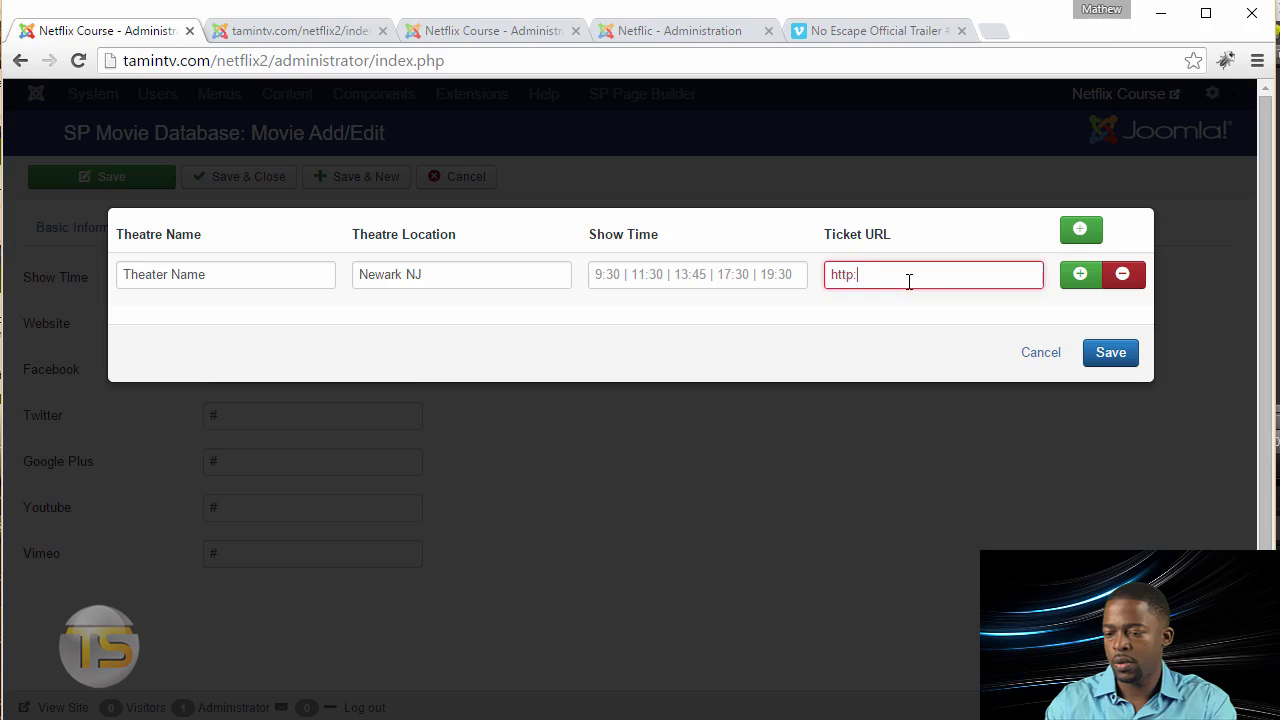
pyautogui.write('www.le')
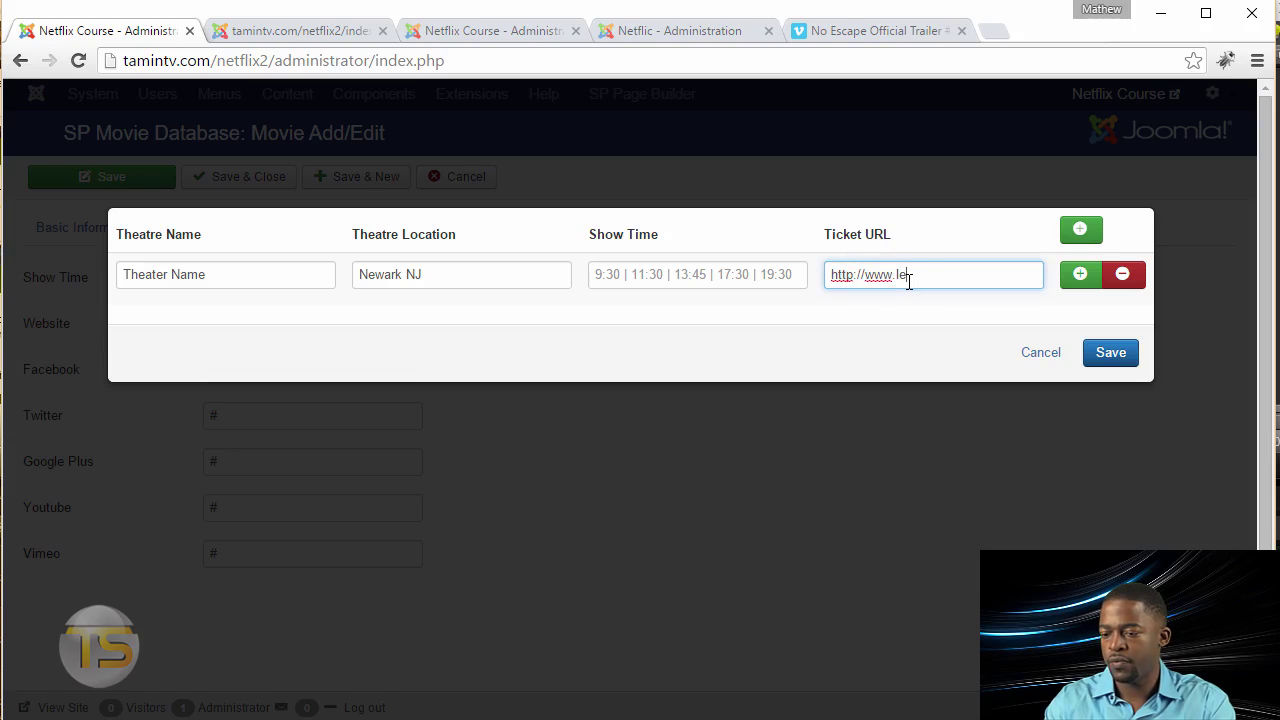
pyautogui.write('arnjoomlafast.com')
pyautogui.click(706, 275)
pyautogui.write('9:20 | 11:00 | 12:00')
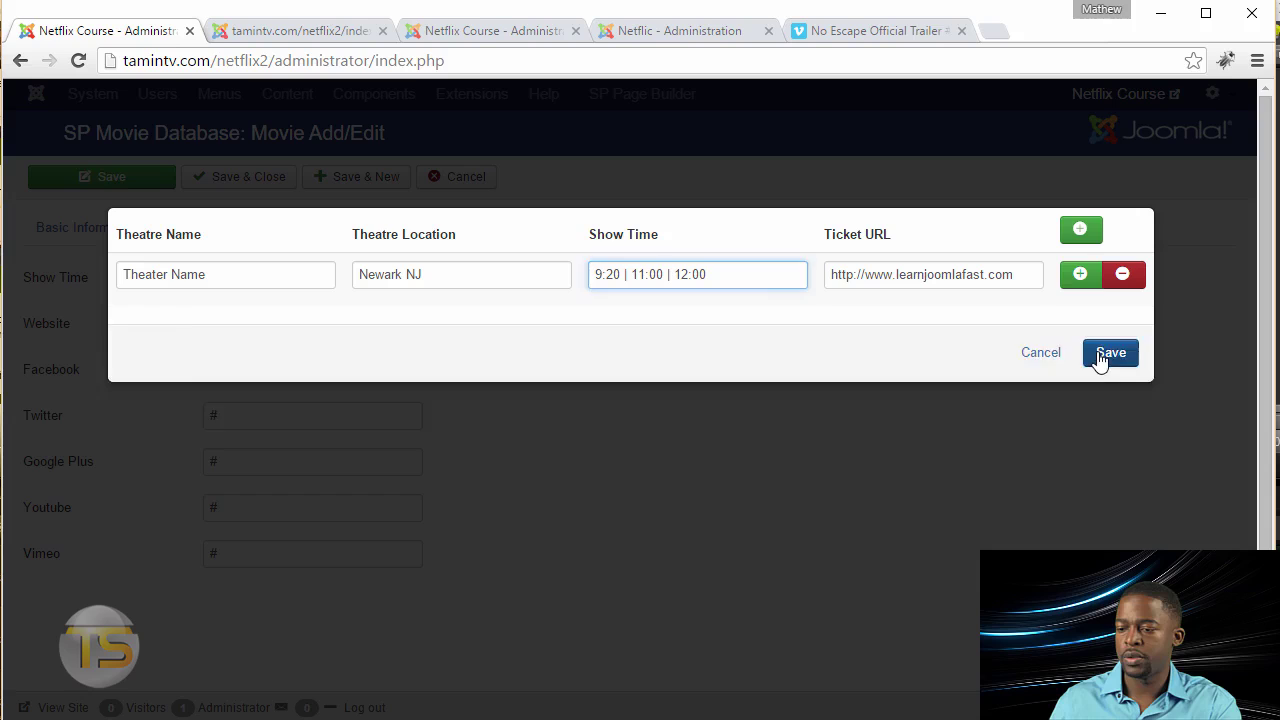
pyautogui.click(1080, 274)
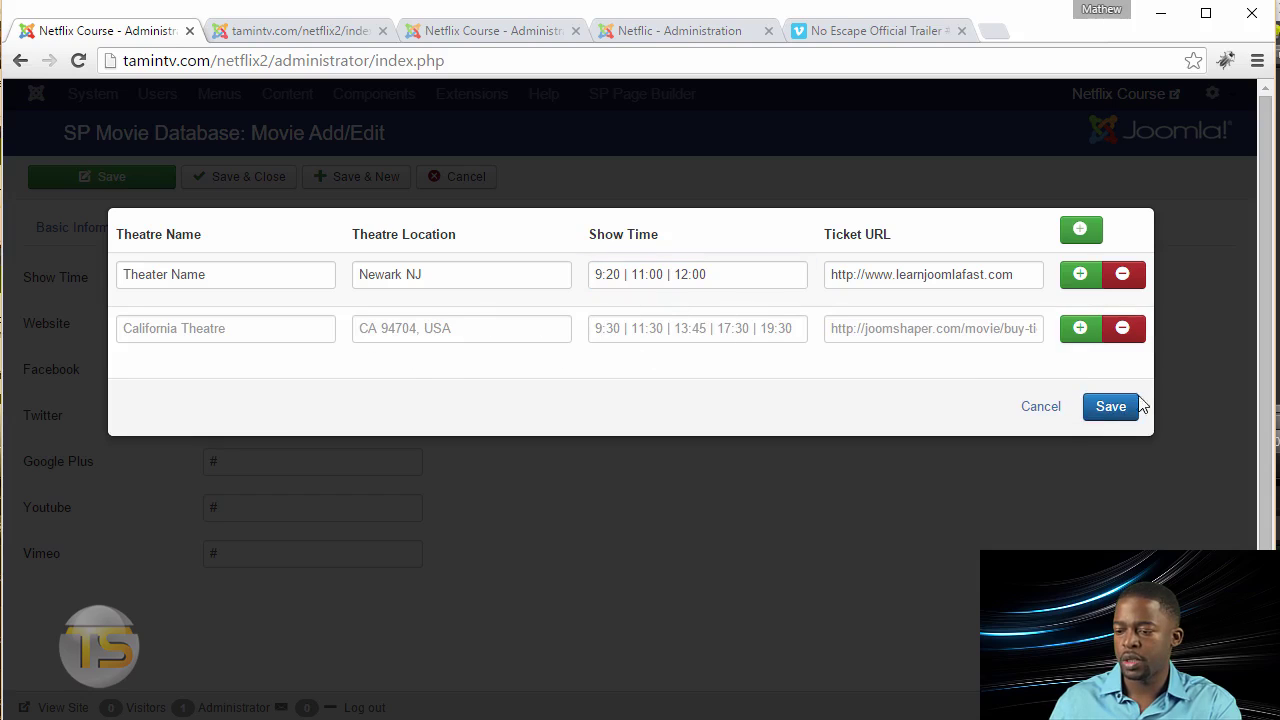
pyautogui.click(1110, 406)
# Step: Recheck and resave the show times, then save and close the No Escape movie
pyautogui.scroll(-1, 520, 408)
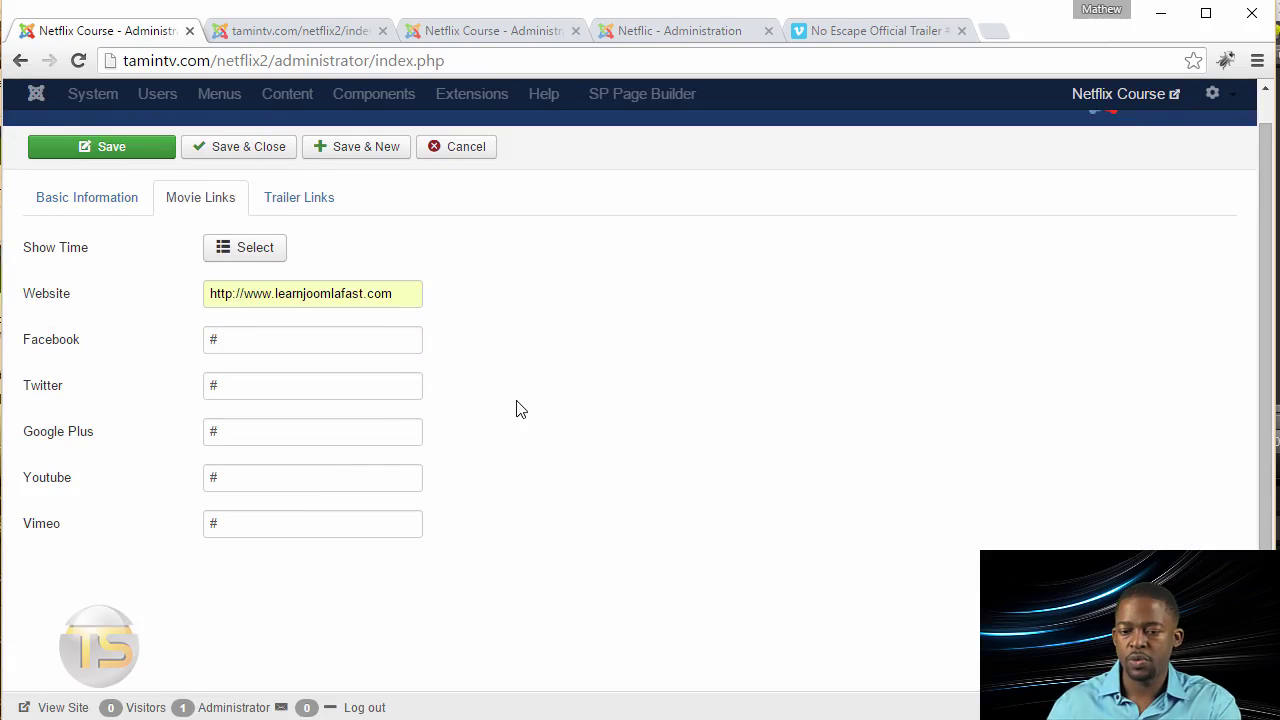
pyautogui.scroll(1, 520, 408)
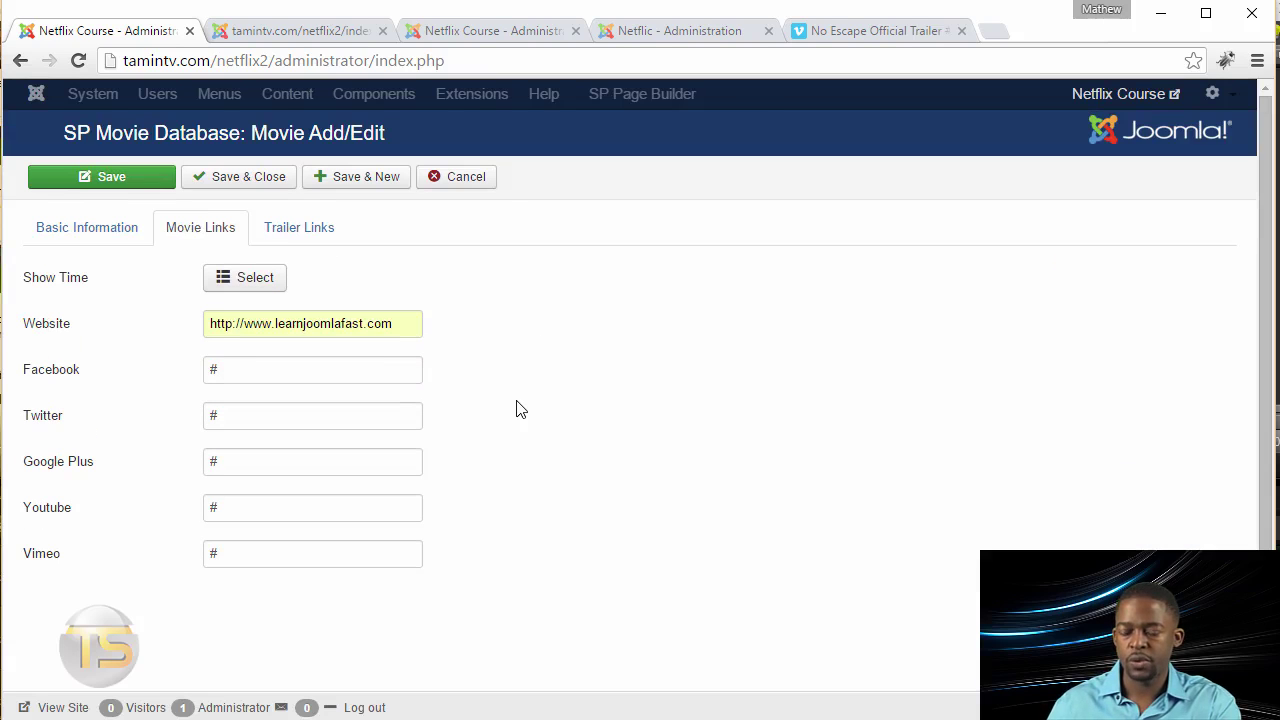
pyautogui.click(246, 283)
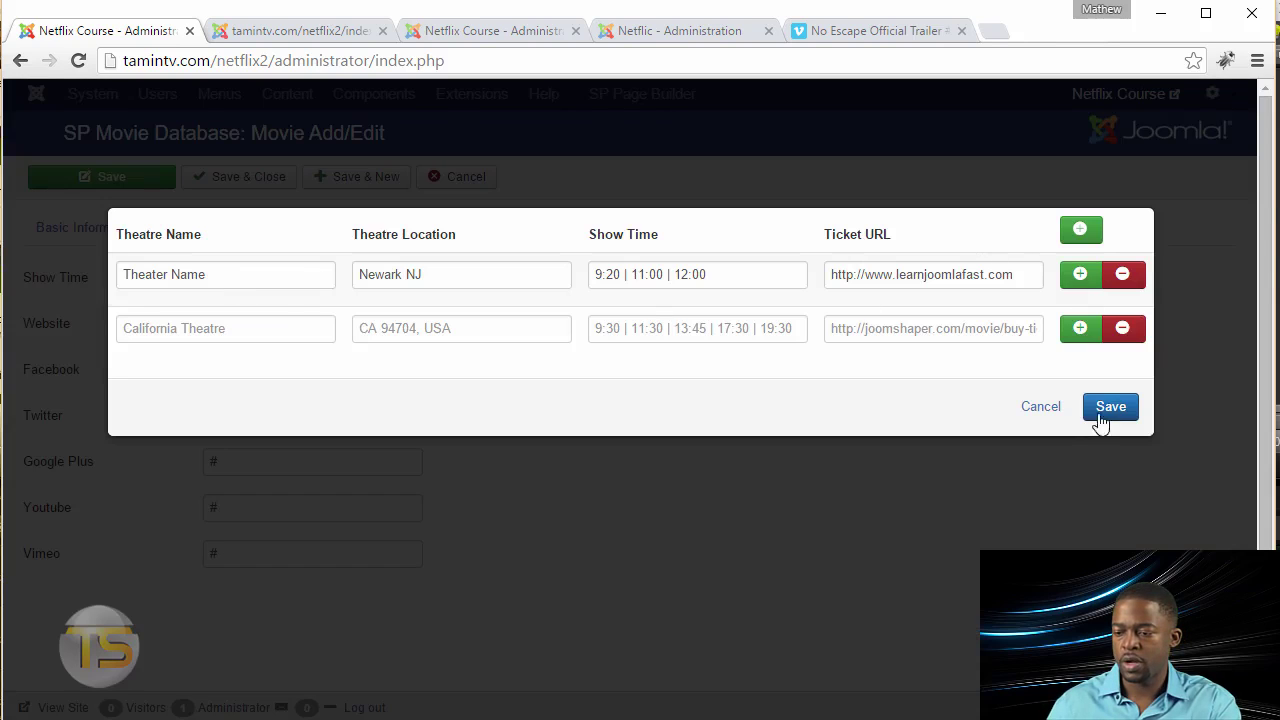
pyautogui.click(1041, 408)
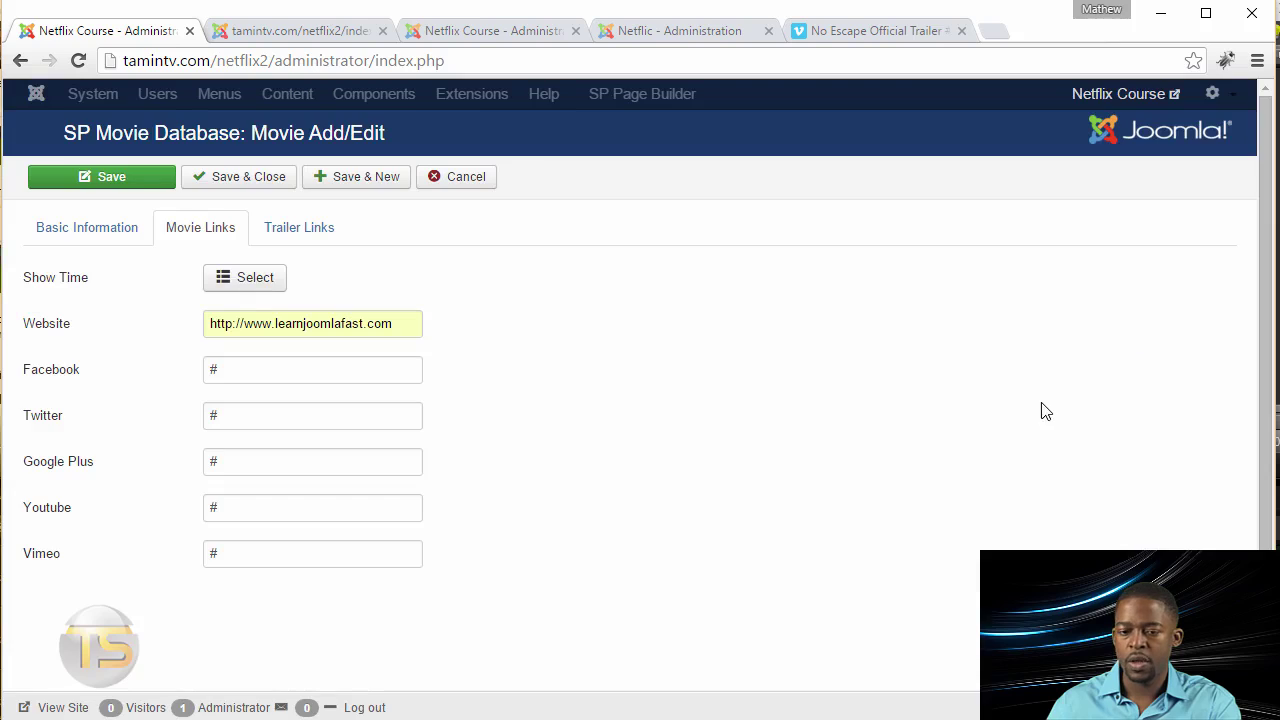
pyautogui.click(244, 182)
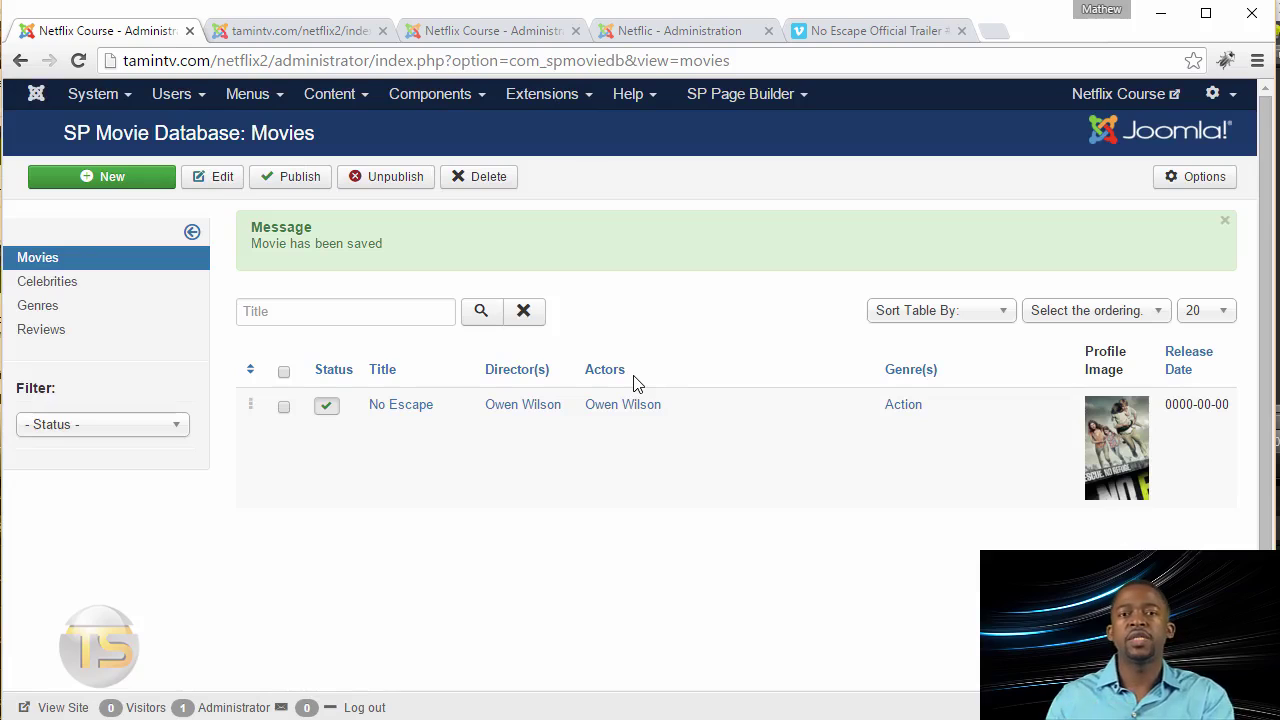